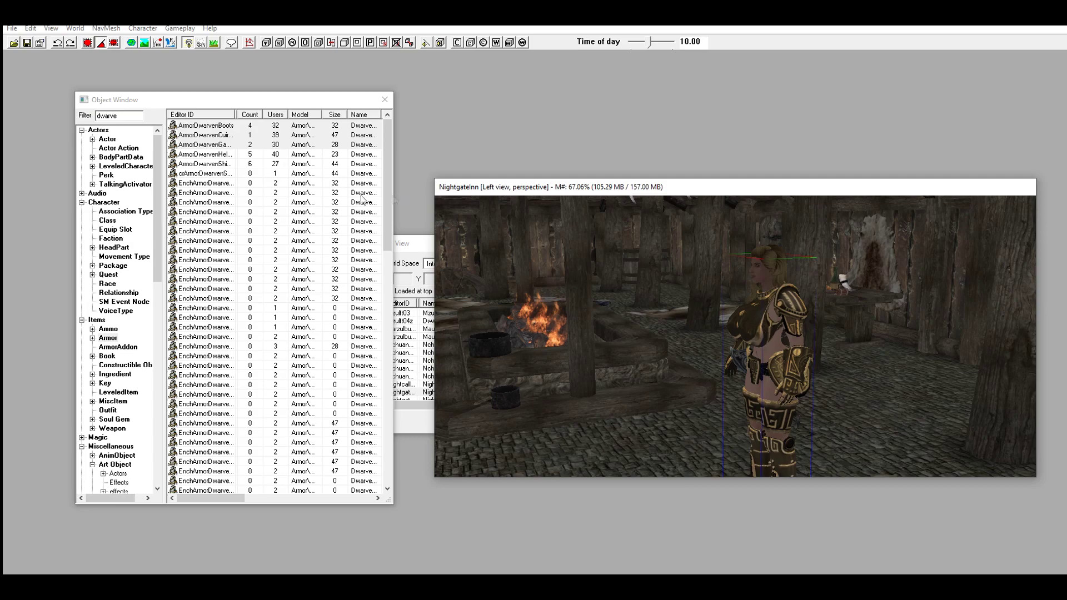
# - List all object types and filter them by "bimbo"
pyautogui.scroll(-15, 141, 325)
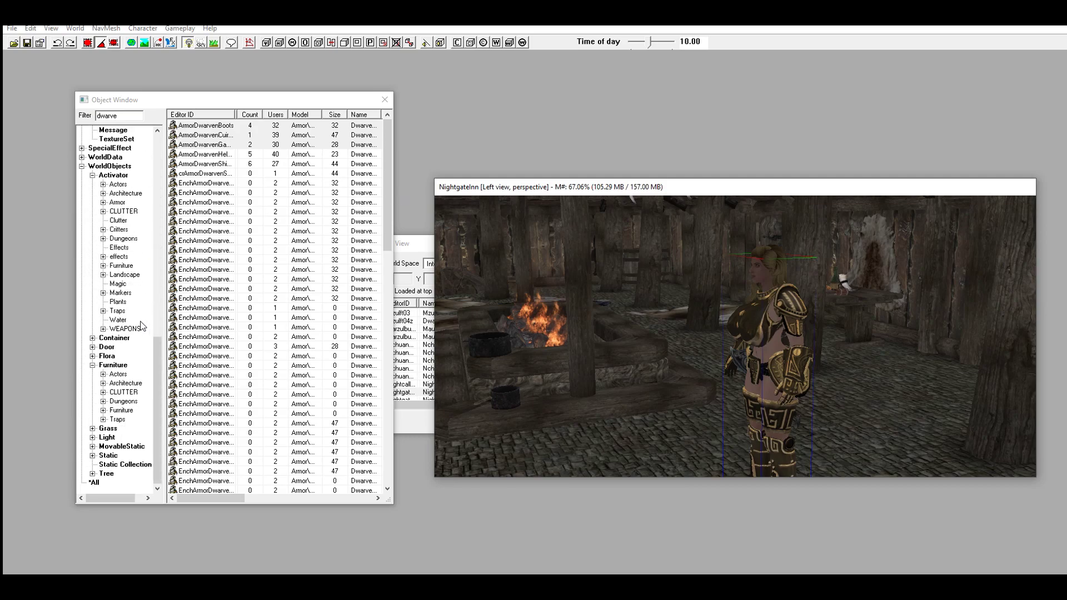
pyautogui.scroll(7, 141, 325)
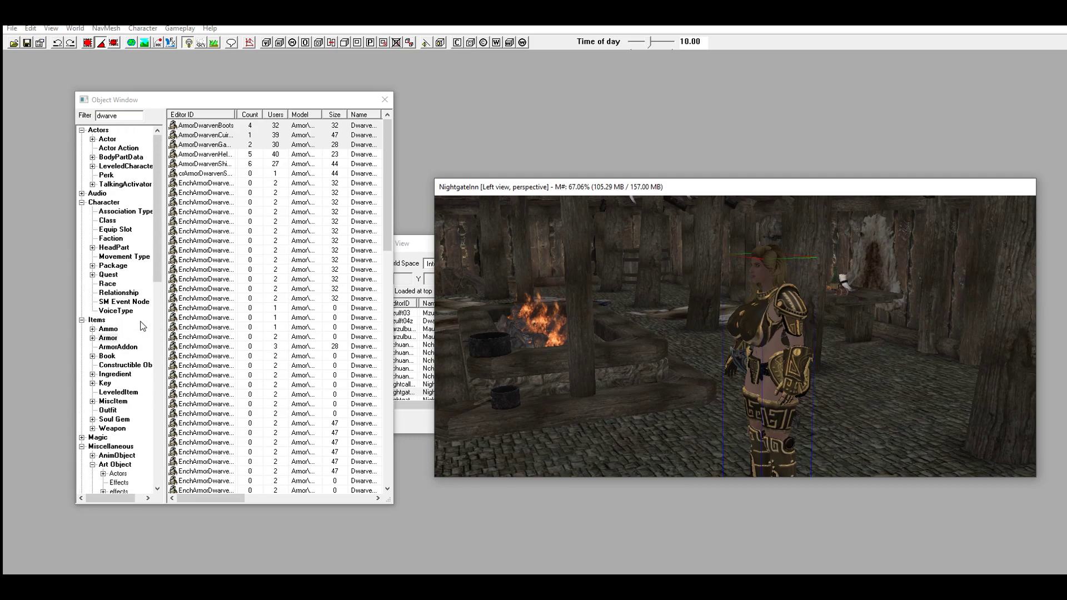
pyautogui.scroll(2, 134, 287)
pyautogui.scroll(-9, 134, 287)
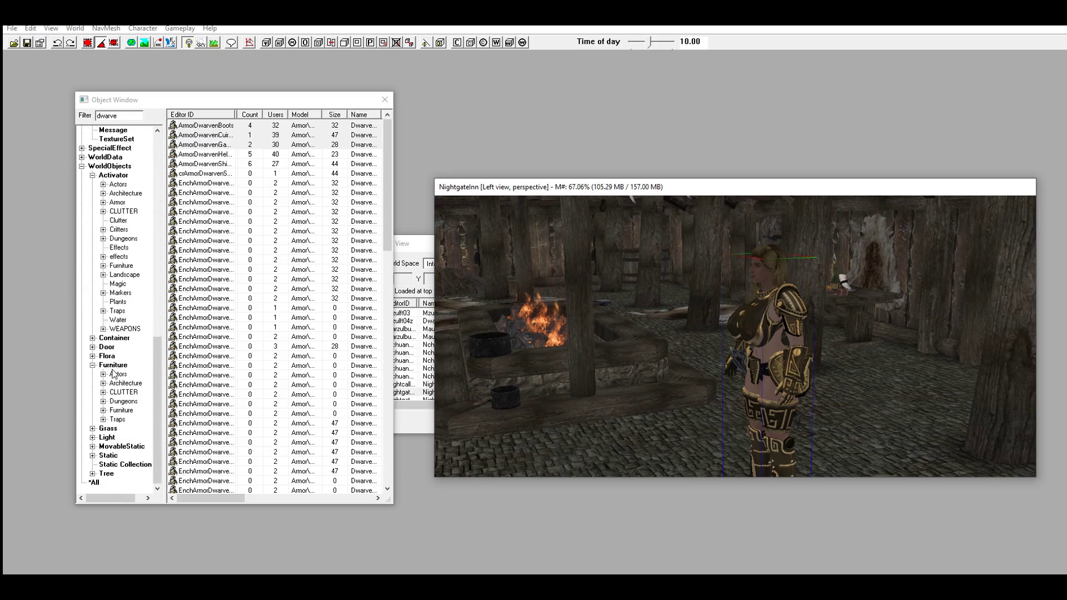
pyautogui.click(94, 483)
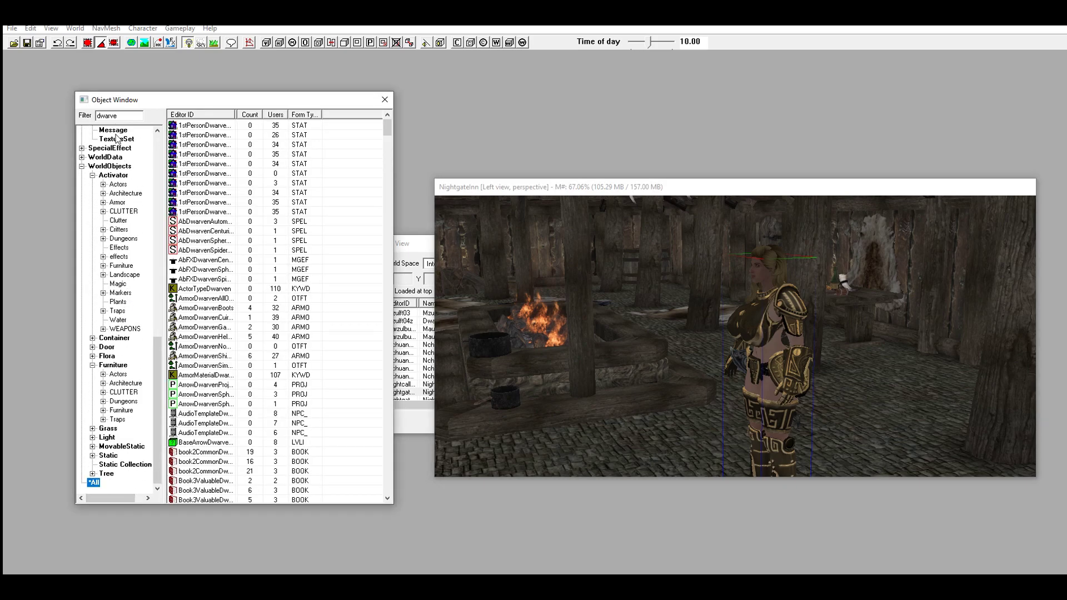
pyautogui.doubleClick(114, 115)
pyautogui.write('bimbo')
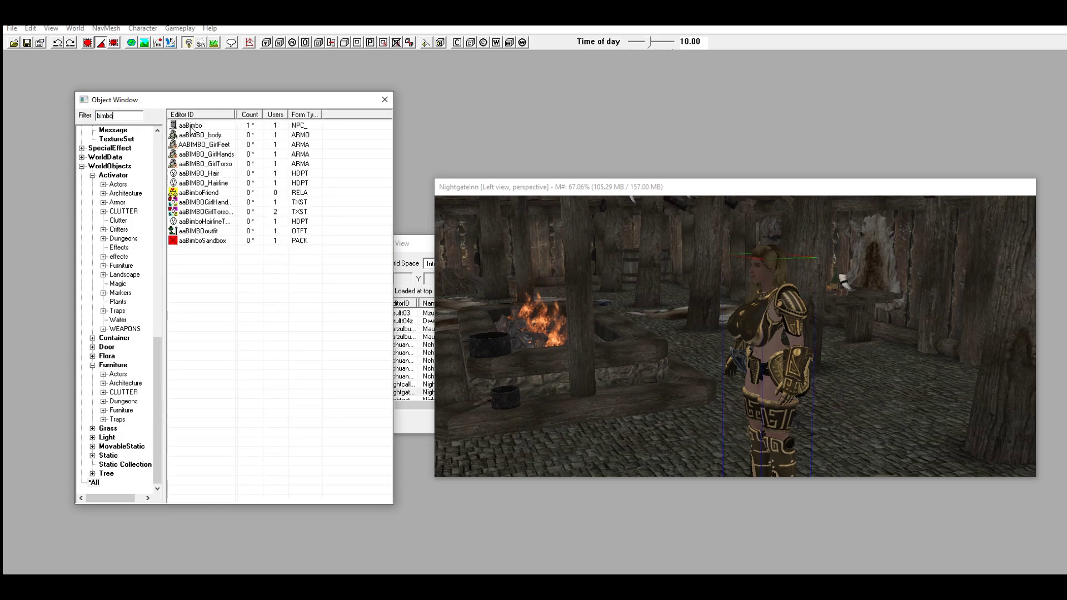
# - Export the face gen data for the aaBimbo actor
pyautogui.scroll(7, 127, 173)
pyautogui.scroll(11, 126, 174)
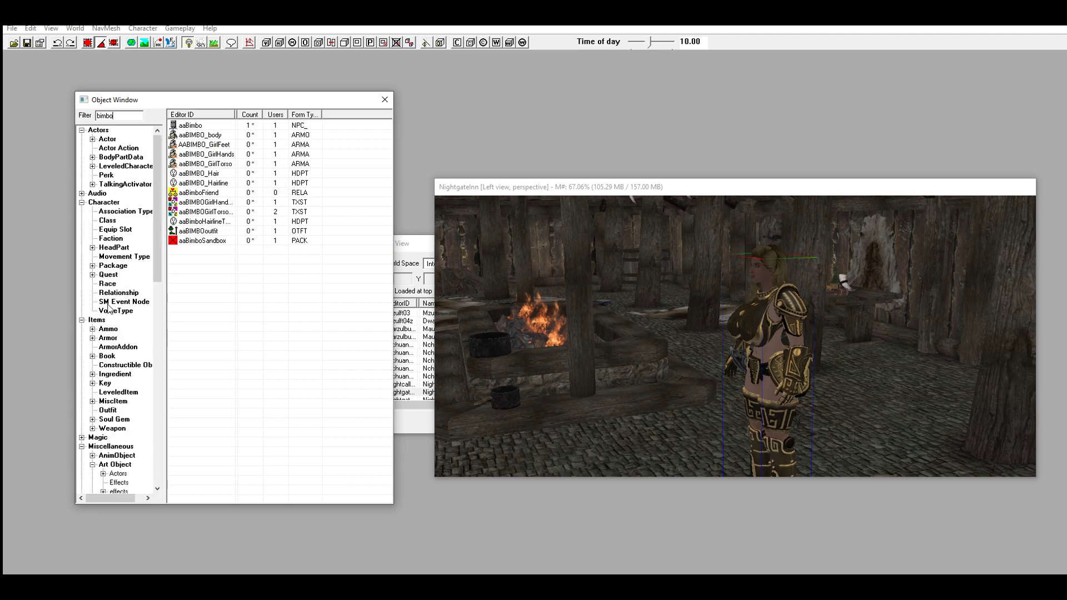
pyautogui.click(108, 139)
pyautogui.click(192, 127)
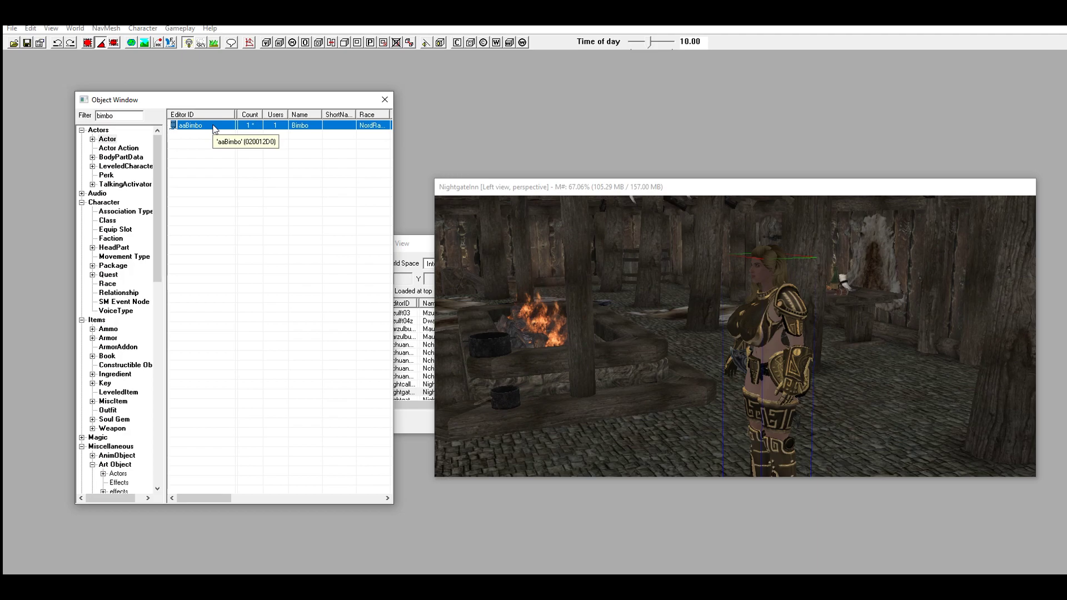
pyautogui.hotkey('ctrl', 'F4')
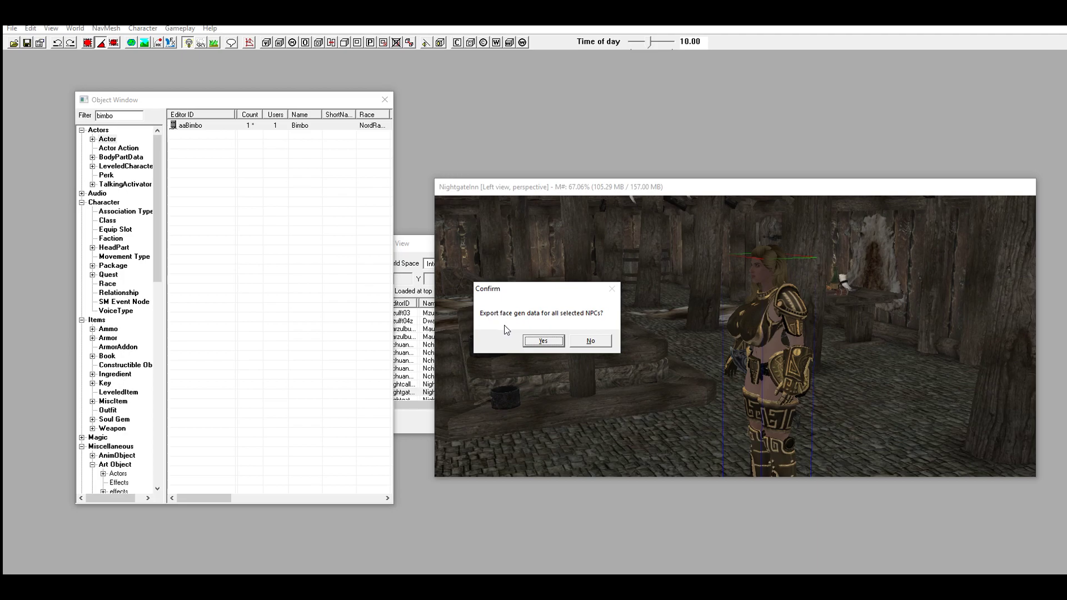
pyautogui.click(542, 341)
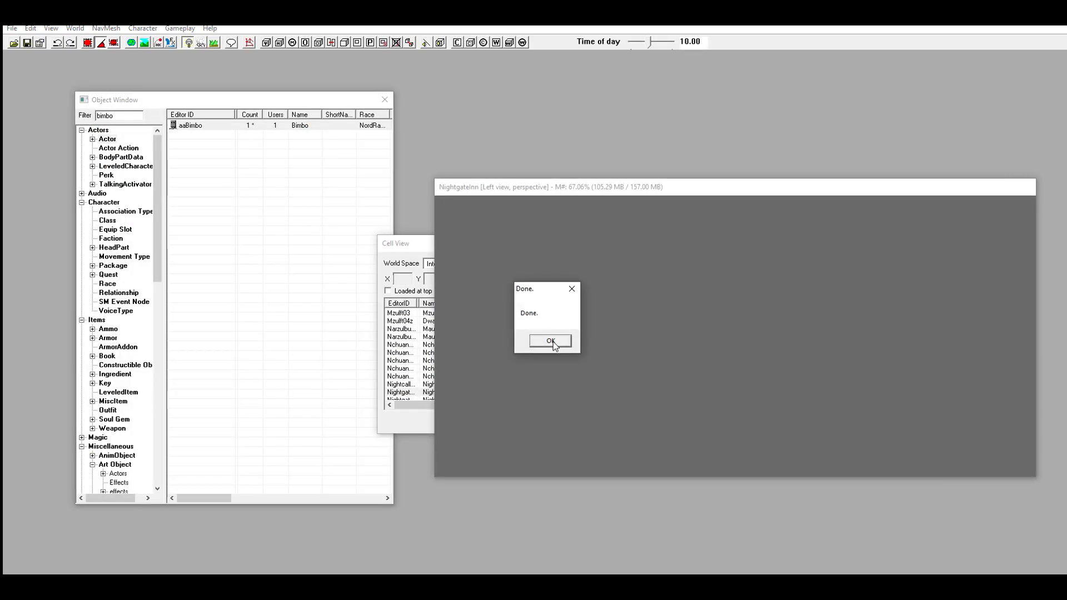
pyautogui.click(550, 342)
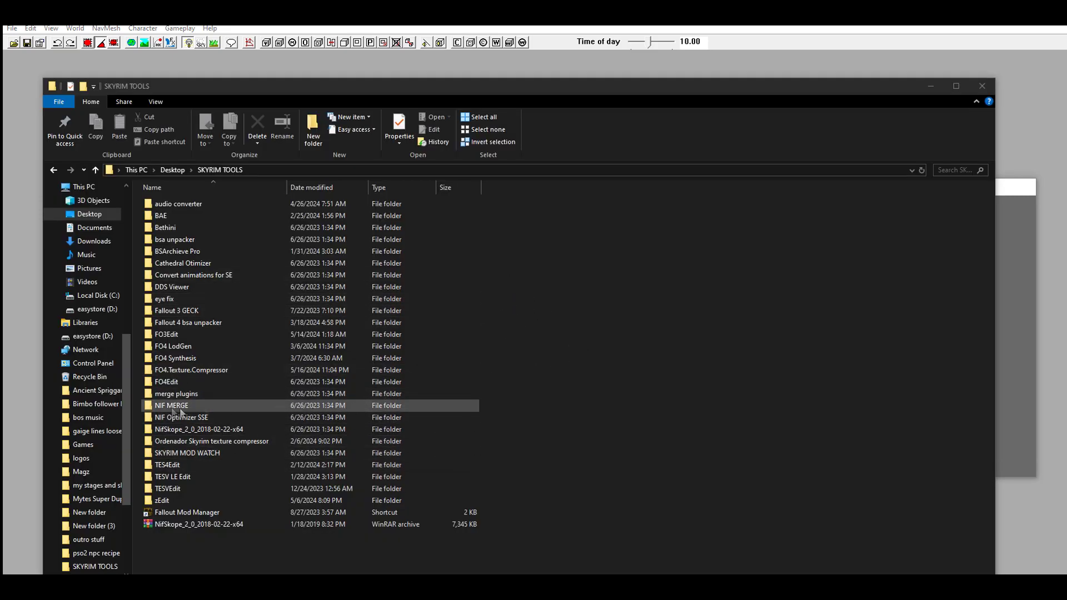
# - Launch the NifMerge application from the NIF MERGE folder in SKYRIM TOOLS and move its window aside
pyautogui.doubleClick(221, 404)
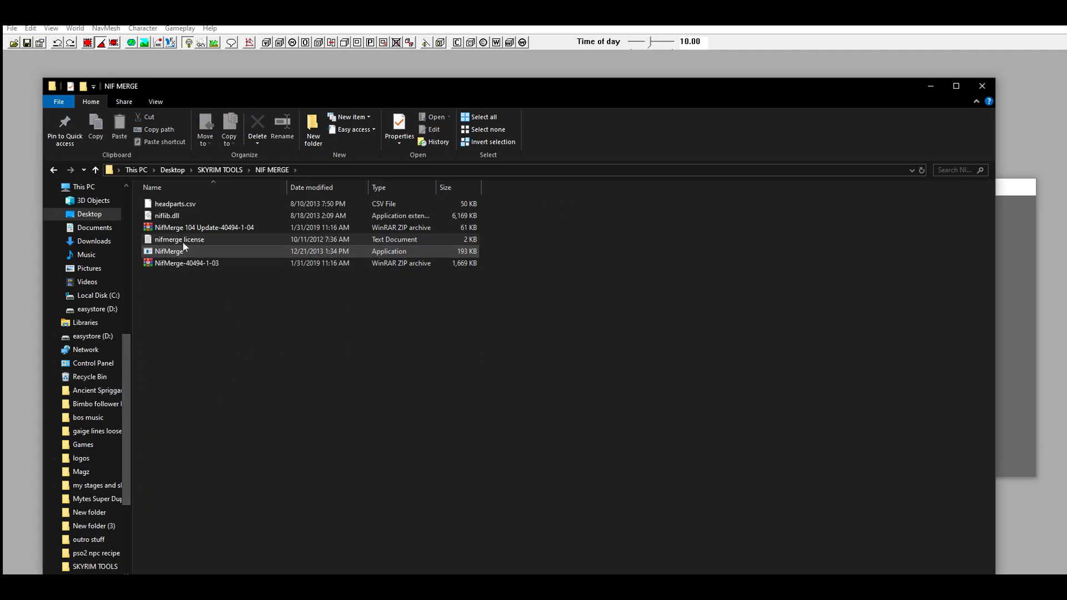
pyautogui.doubleClick(185, 249)
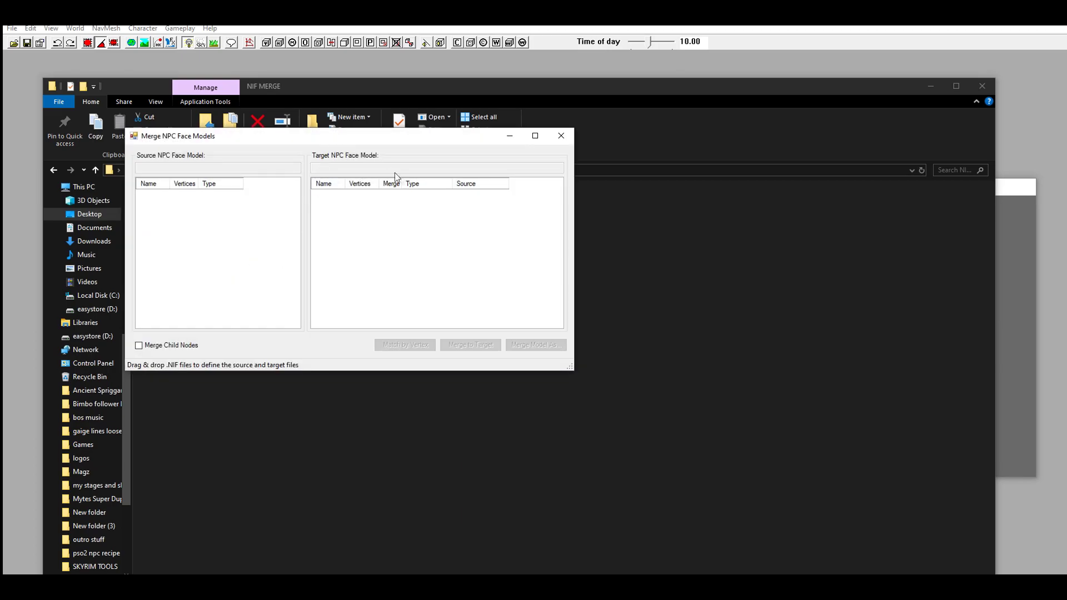
pyautogui.moveTo(375, 140); pyautogui.dragTo(721, 259)
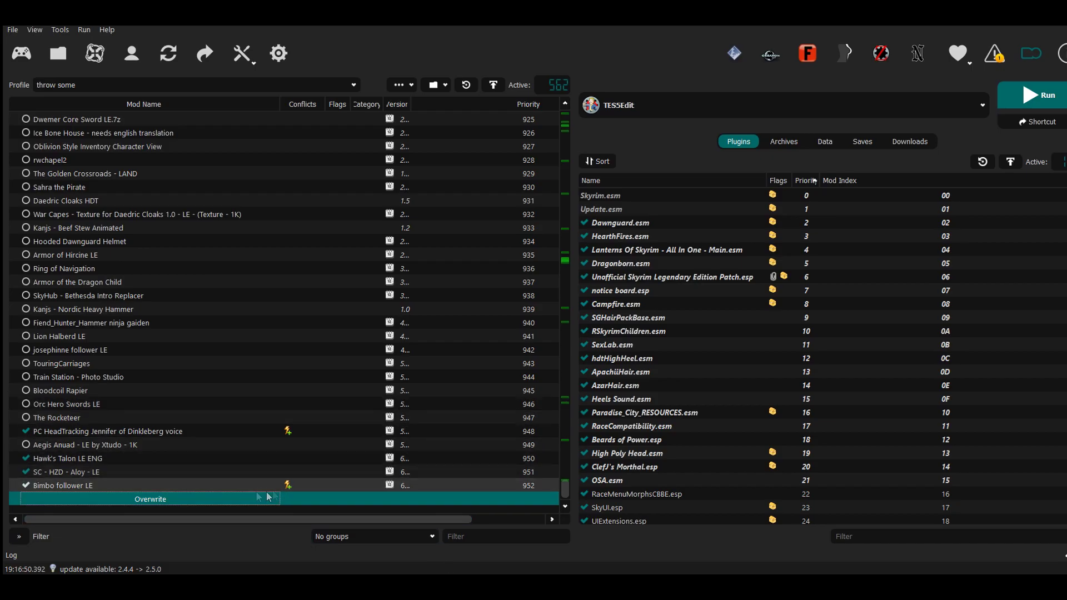
# - From Mod Organizer's Overwrite folder, open SKSE\Plugins\CharGen and load the "aaaaaaaaaaaa tutorial" NIF into NifMerge as the source face model
pyautogui.rightClick(237, 498)
pyautogui.click(272, 581)
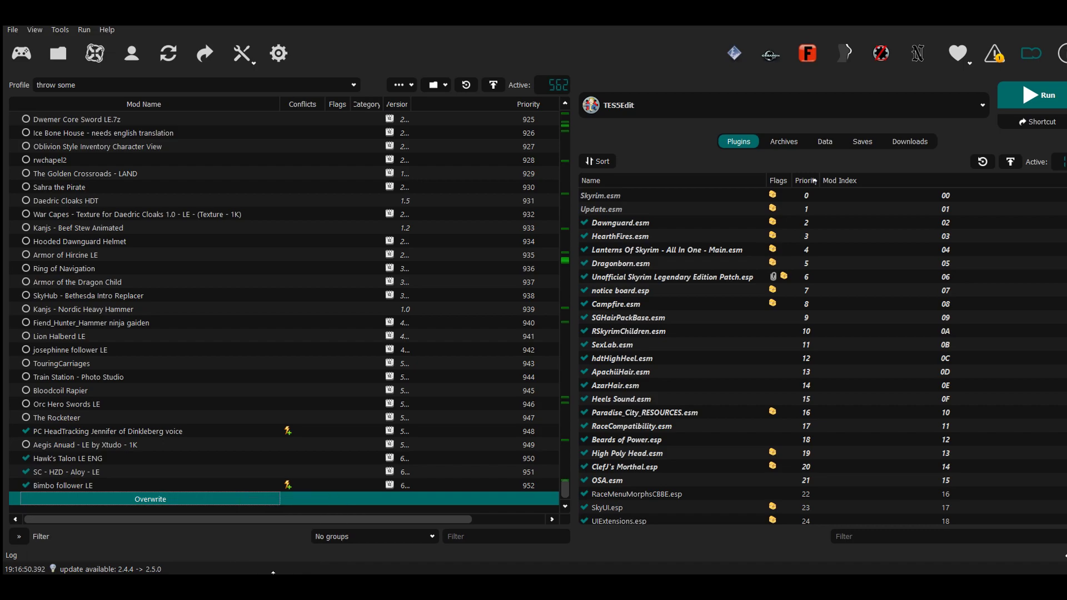
pyautogui.click(203, 255)
pyautogui.doubleClick(203, 258)
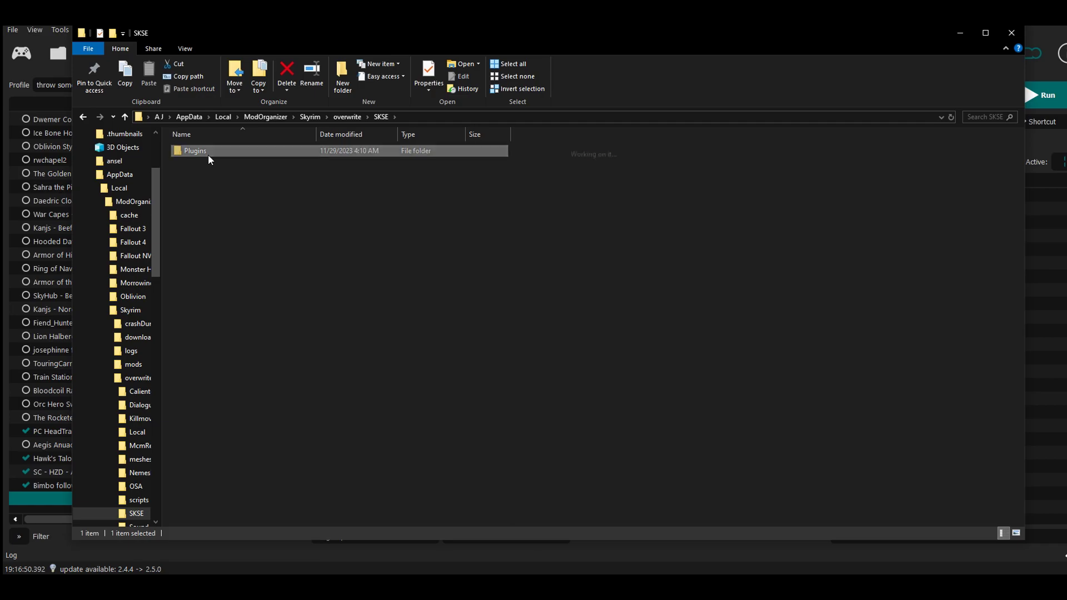
pyautogui.doubleClick(207, 154)
pyautogui.doubleClick(227, 176)
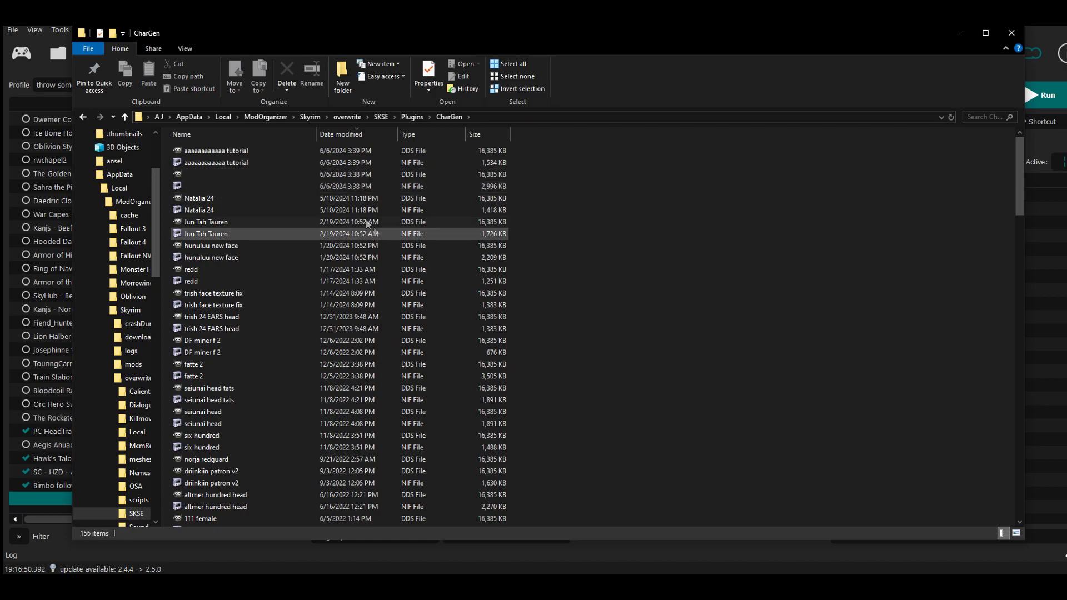
pyautogui.hotkey('alt', 'Tab')
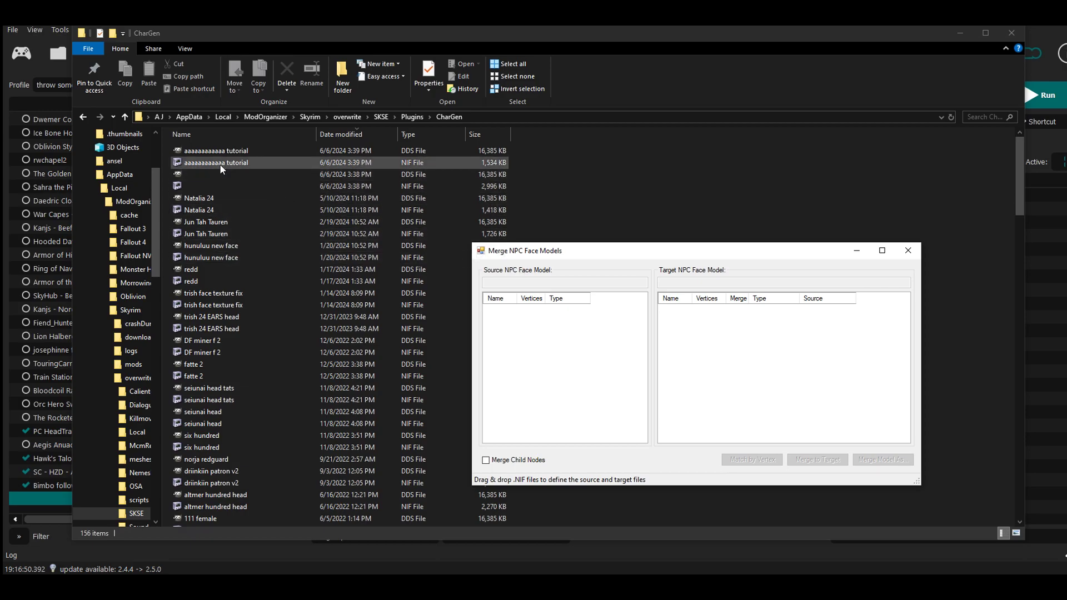
pyautogui.moveTo(200, 166); pyautogui.dragTo(549, 363)
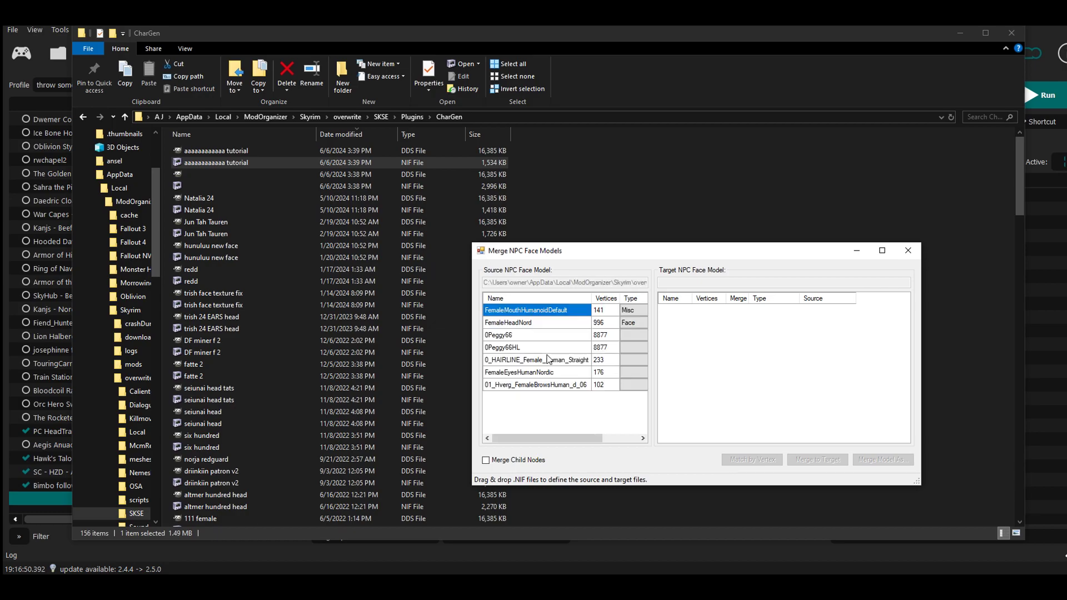
# - Browse to the folder overwrite\meshes\actors\character\FaceGenData\FaceGeom\Bimbo Follower.esp
pyautogui.click(125, 117)
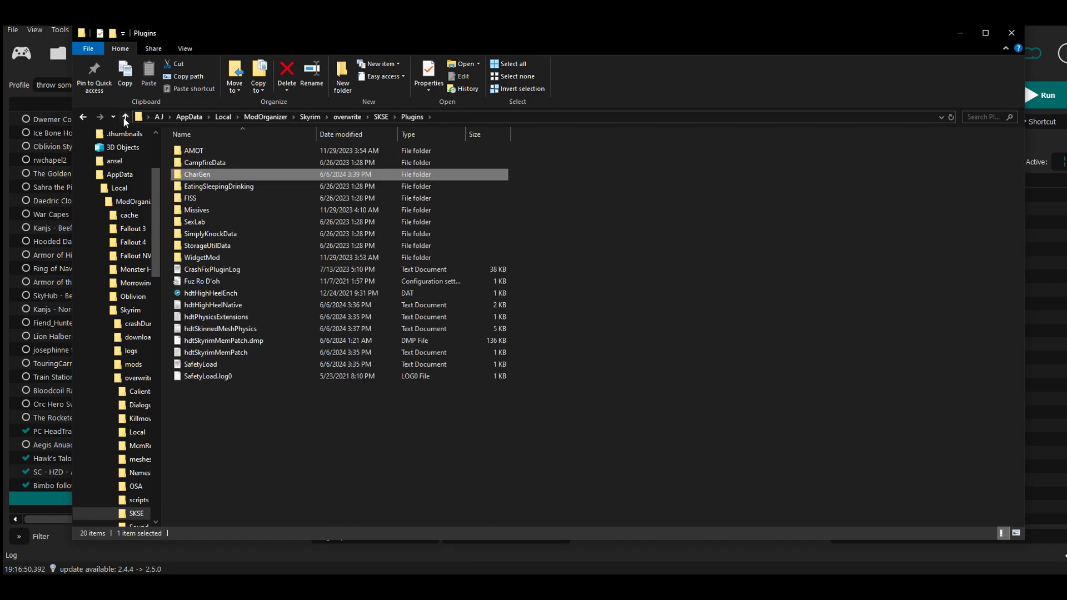
pyautogui.click(124, 117)
pyautogui.click(125, 117)
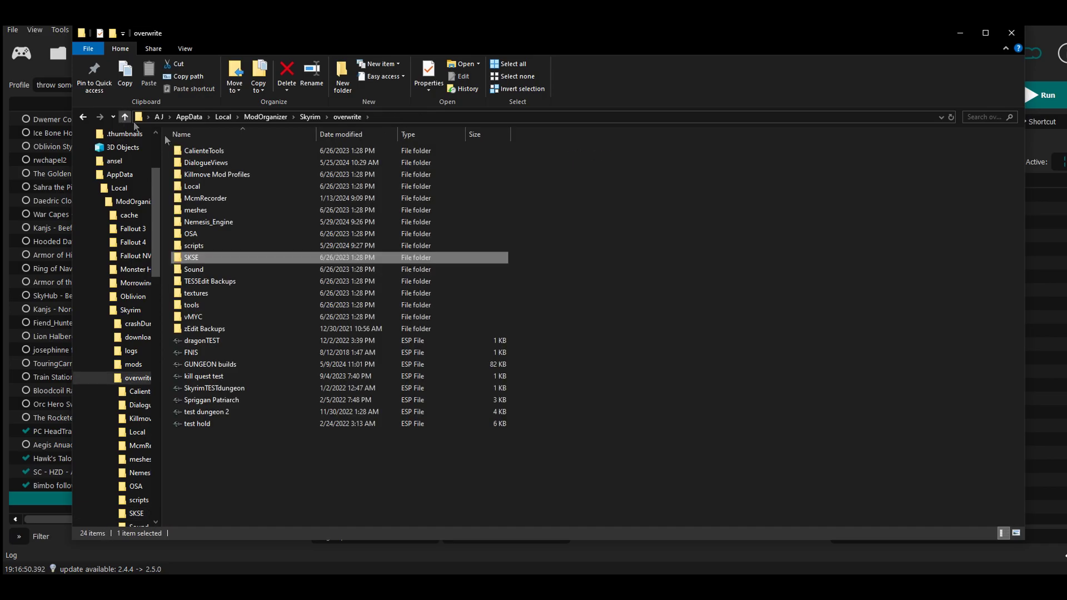
pyautogui.doubleClick(227, 210)
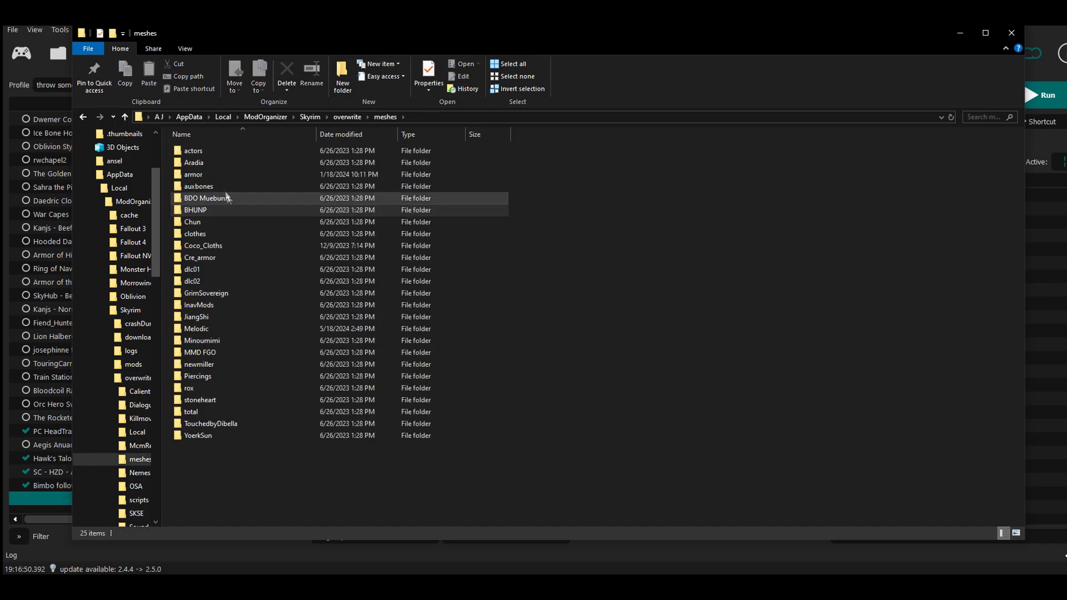
pyautogui.doubleClick(215, 150)
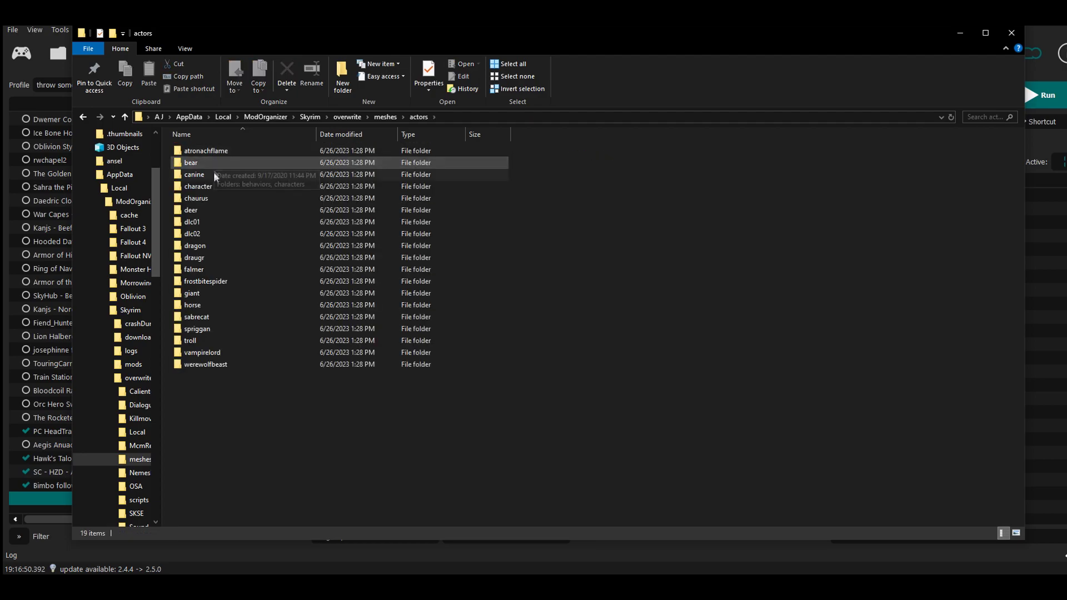
pyautogui.doubleClick(203, 186)
pyautogui.doubleClick(203, 234)
pyautogui.click(198, 152)
pyautogui.doubleClick(199, 152)
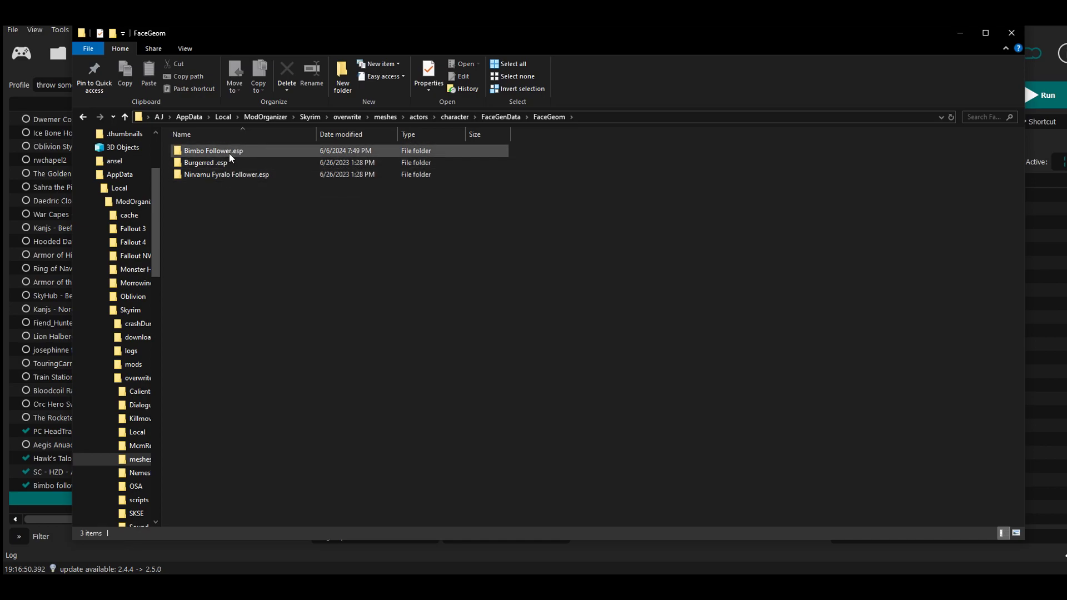
pyautogui.doubleClick(230, 153)
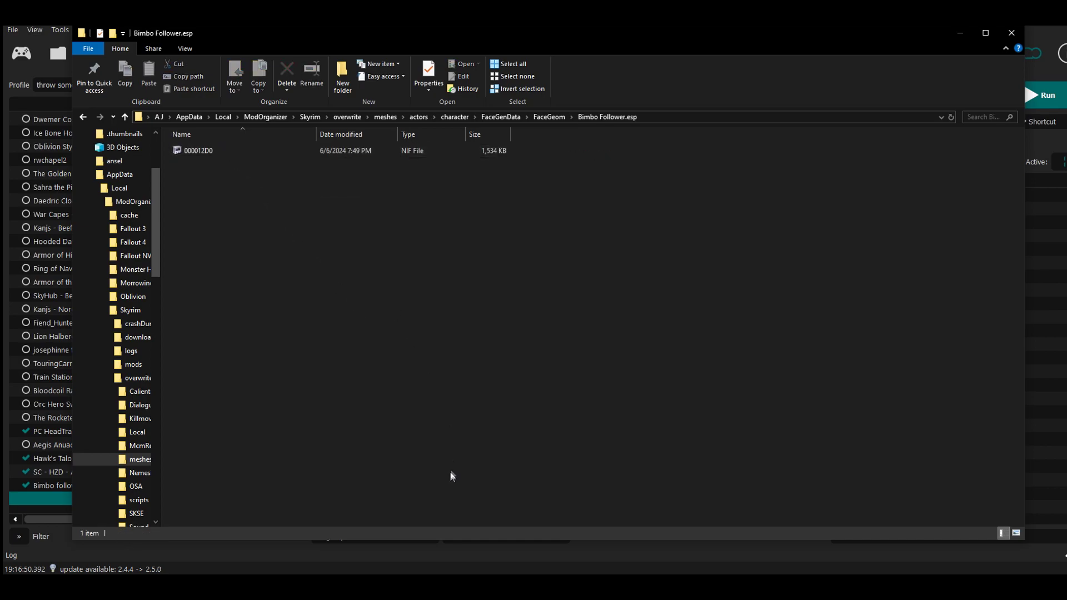
# - Load the 000012D0 NIF into NifMerge as the target face model
pyautogui.click(521, 566)
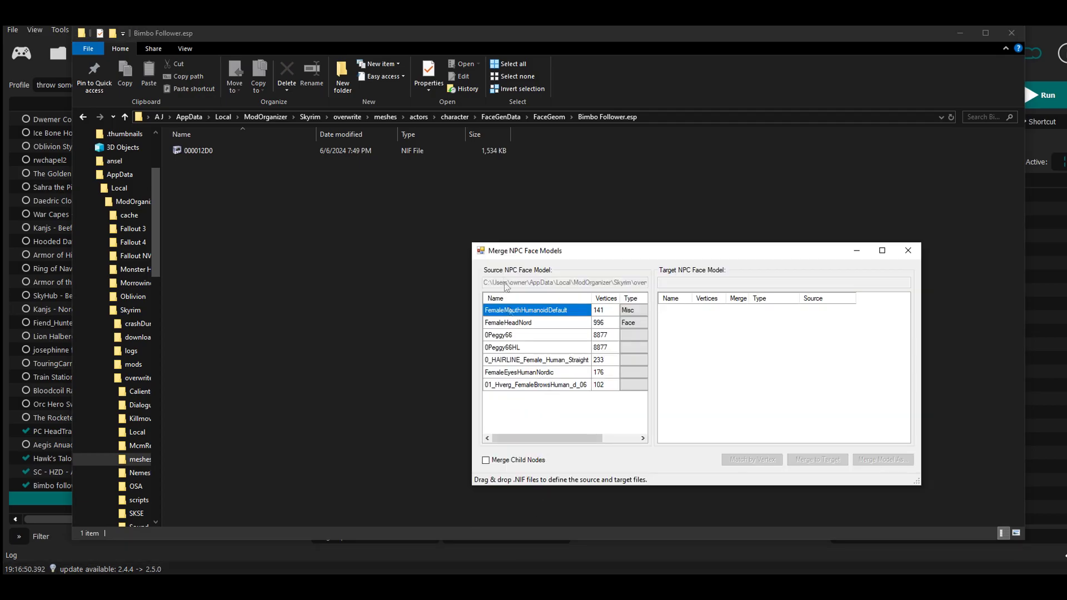
pyautogui.moveTo(201, 152); pyautogui.dragTo(706, 330)
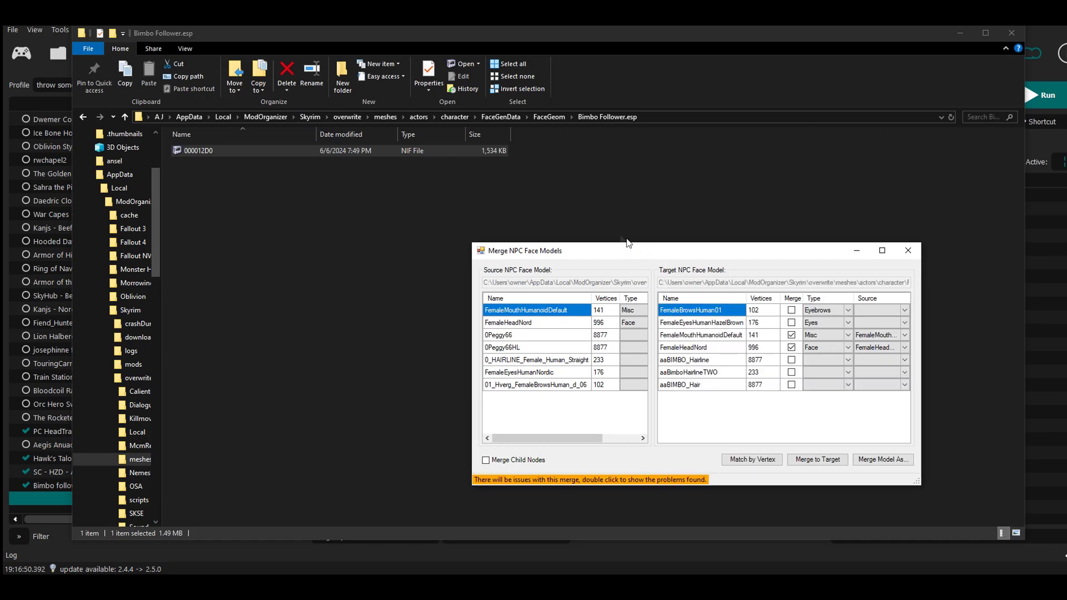
pyautogui.moveTo(627, 245); pyautogui.dragTo(519, 198)
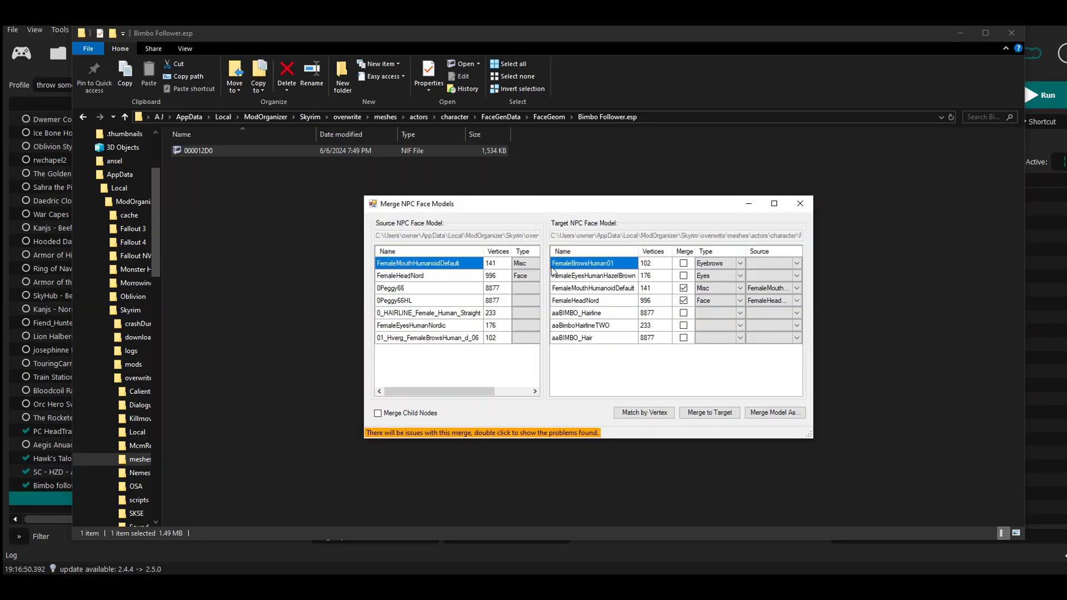
# - Mark the brows, eyes, both hairlines and the hair of the target model for merging, with child nodes included
pyautogui.click(684, 265)
pyautogui.click(683, 276)
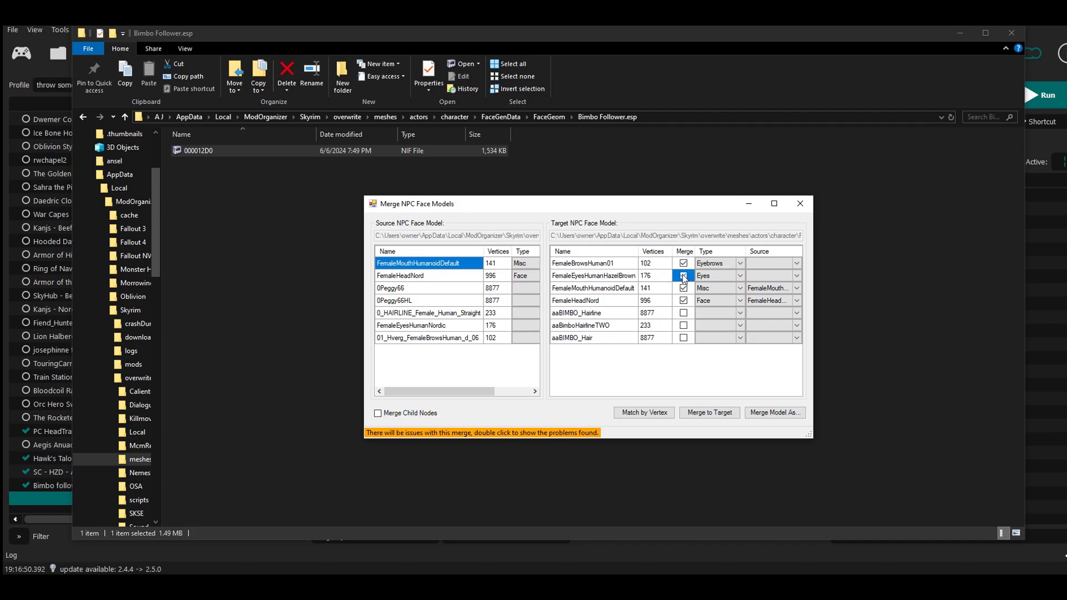
pyautogui.click(683, 312)
pyautogui.click(683, 325)
pyautogui.click(684, 339)
# - Match the target parts to the source parts by vertex and check the source assigned to each part
pyautogui.click(643, 415)
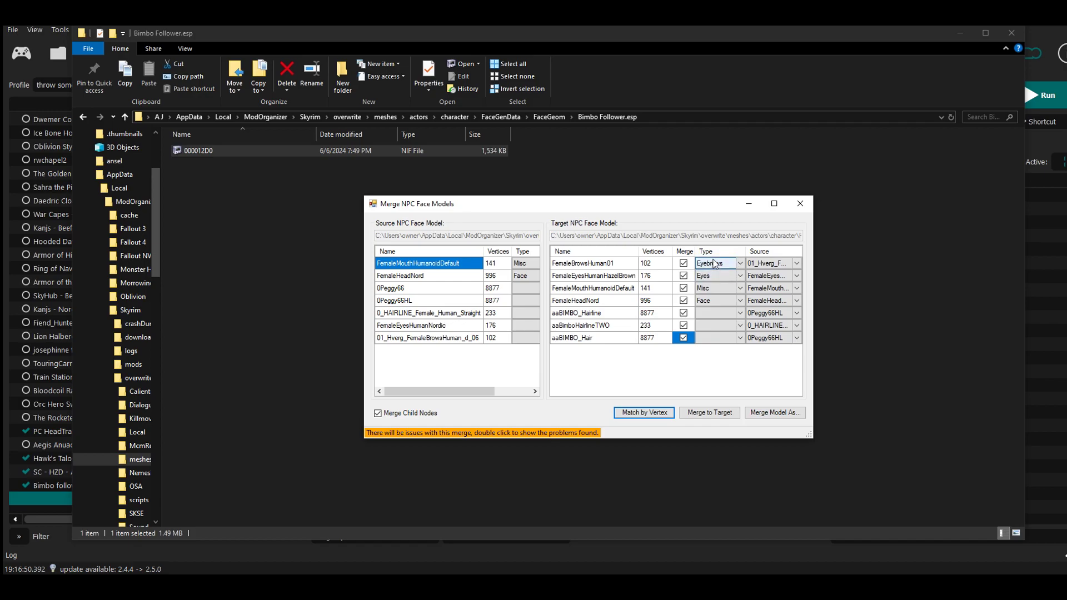
pyautogui.click(767, 276)
pyautogui.click(766, 288)
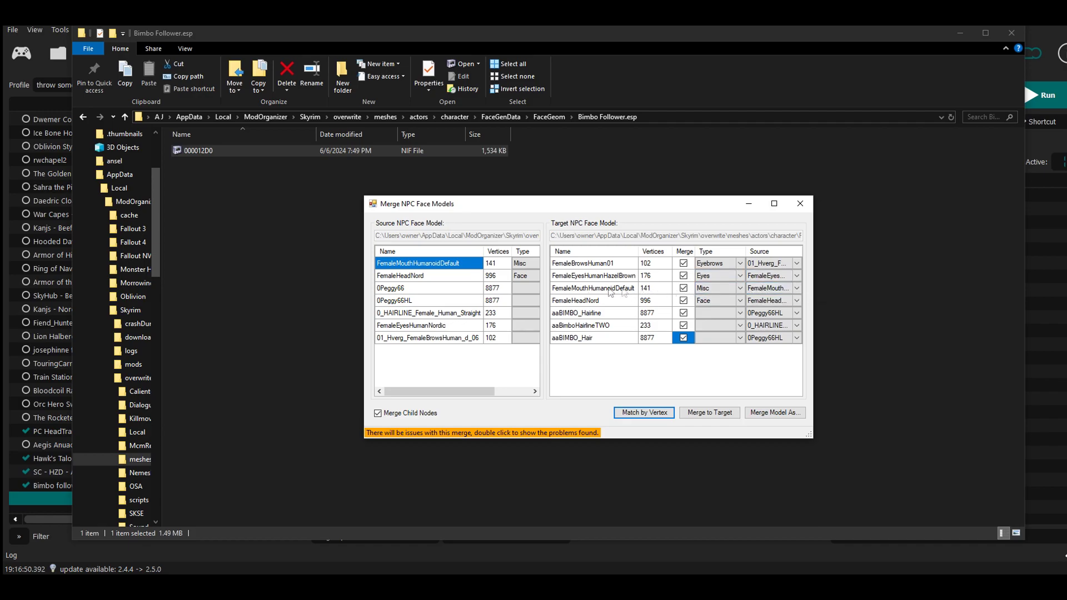
pyautogui.click(769, 314)
pyautogui.click(776, 340)
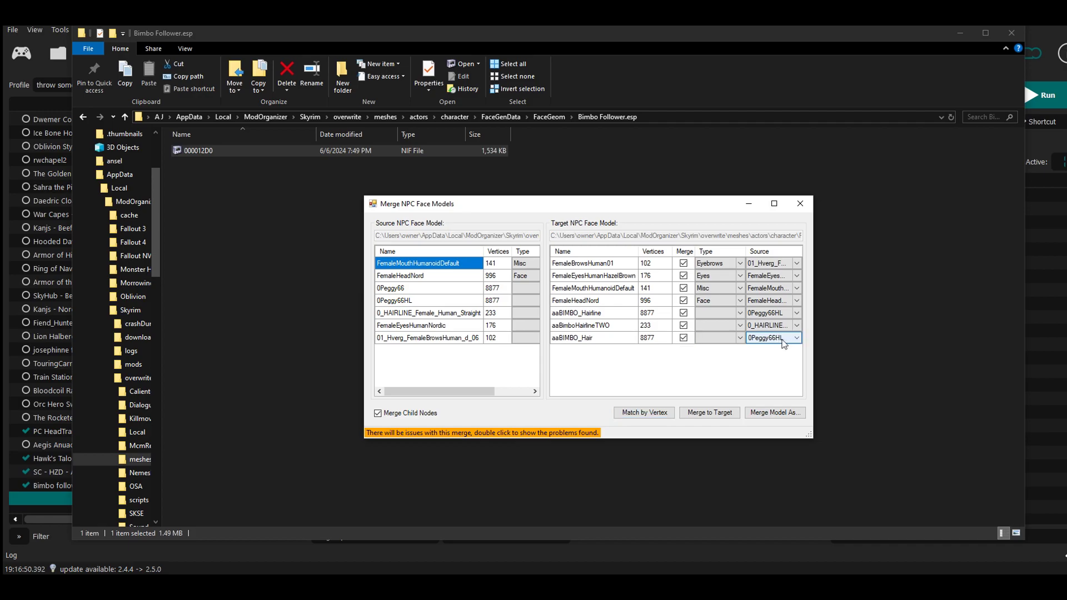
# - Set the source of aaBIMBO_Hair to 0Peggy66 and merge the source face into the target model
pyautogui.click(795, 339)
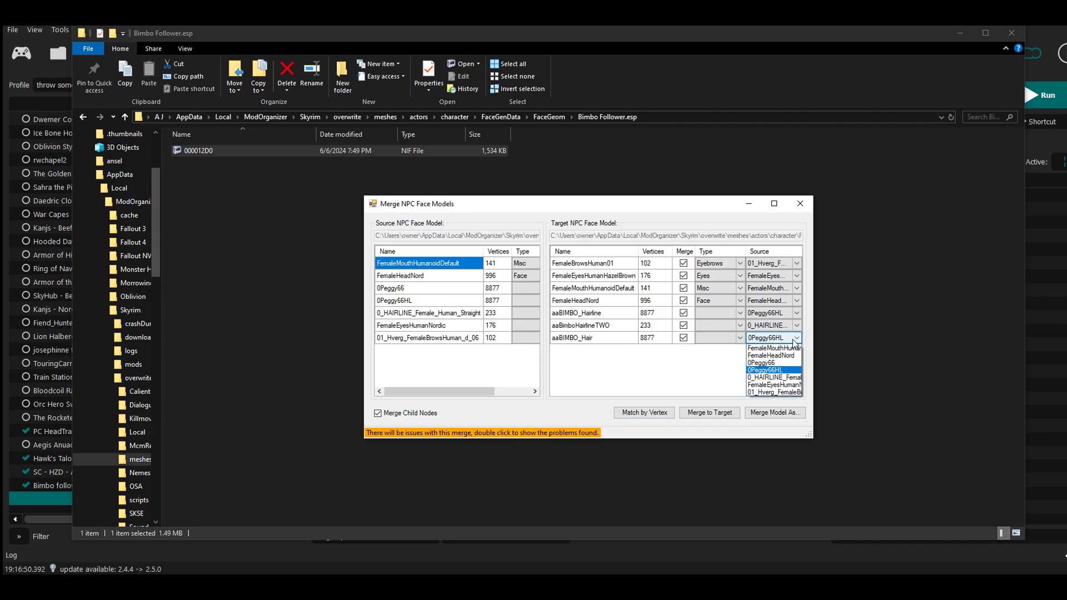
pyautogui.click(761, 363)
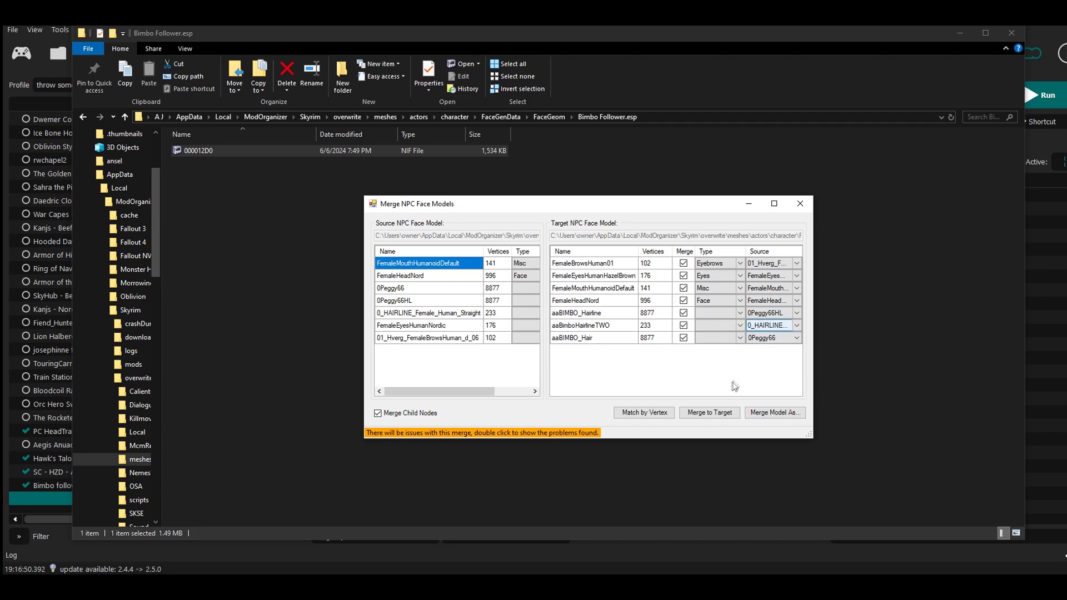
pyautogui.click(715, 416)
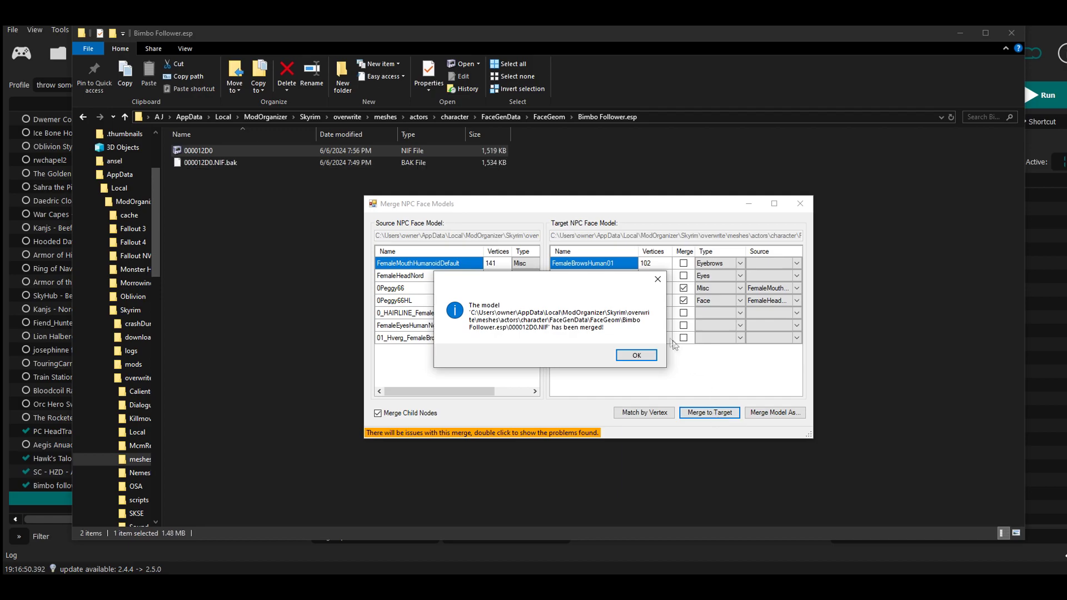
# - Dismiss the merge messages and close the Merge NPC Face Models window
pyautogui.press('Return')
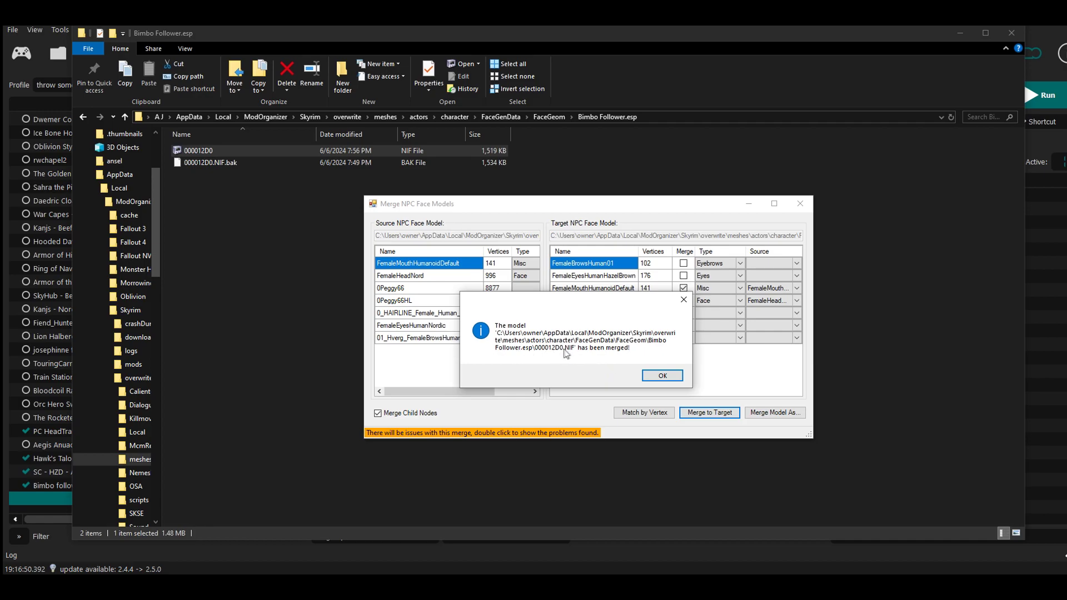
pyautogui.click(662, 375)
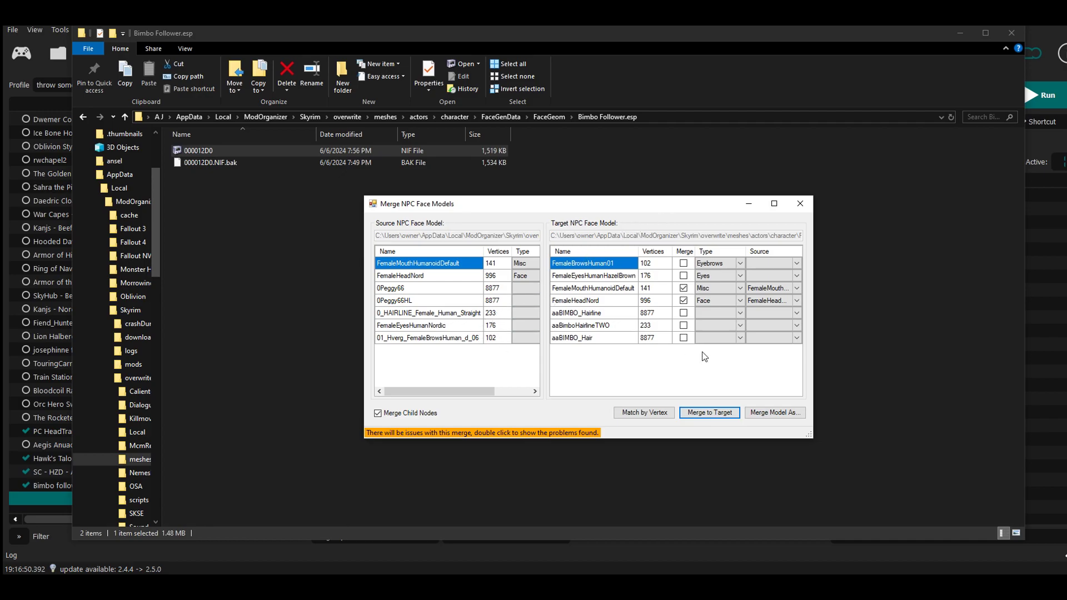
pyautogui.click(799, 208)
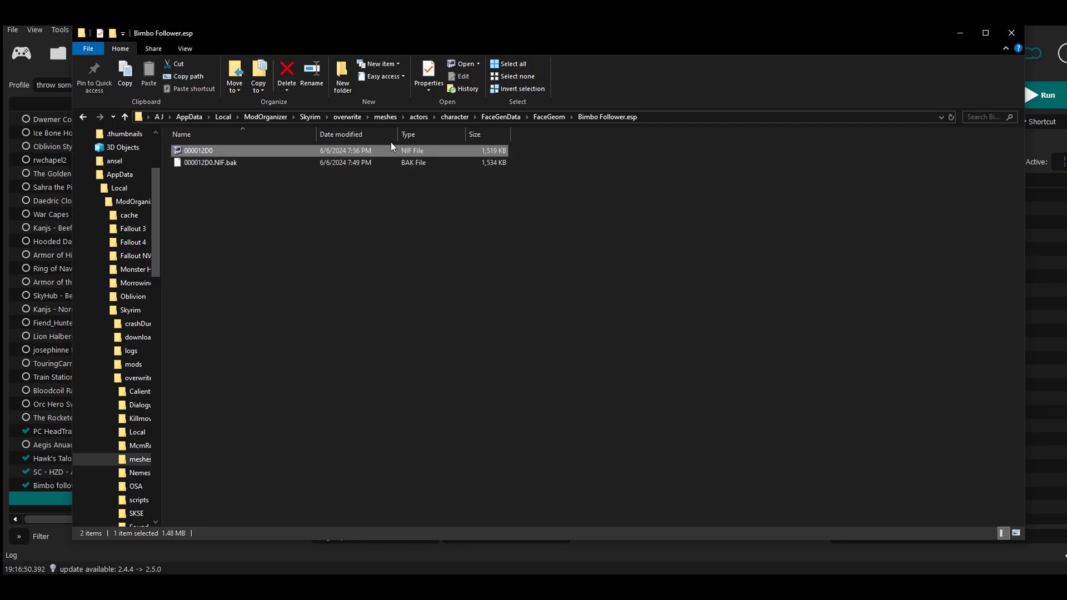
# - Copy the "aaaaaaaaaaaa tutorial" DDS texture from the CharGen folder under overwrite\SKSE\Plugins
pyautogui.click(348, 117)
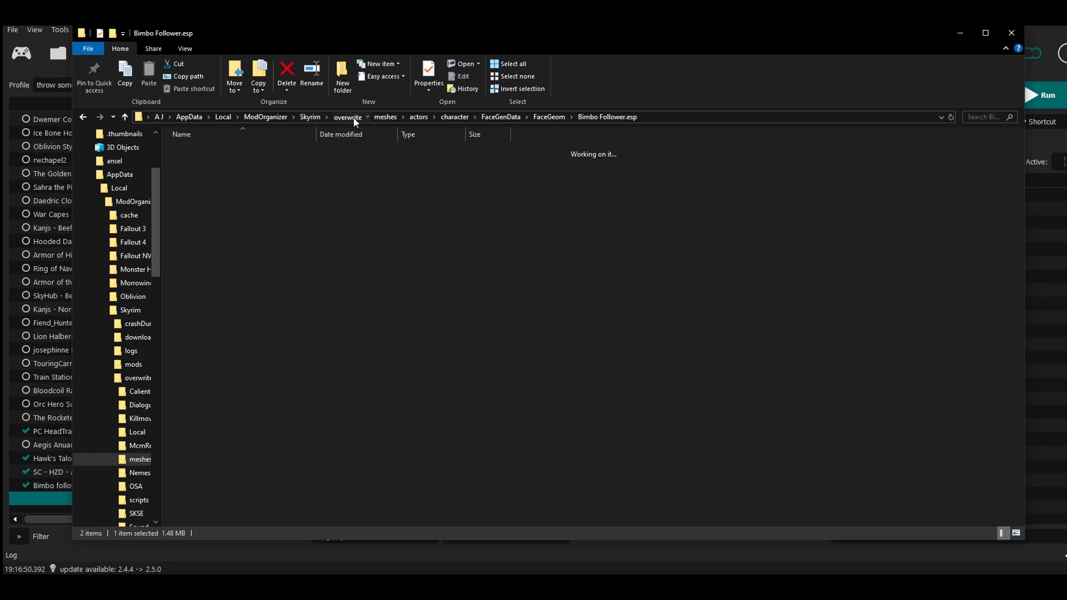
pyautogui.moveTo(273, 212)
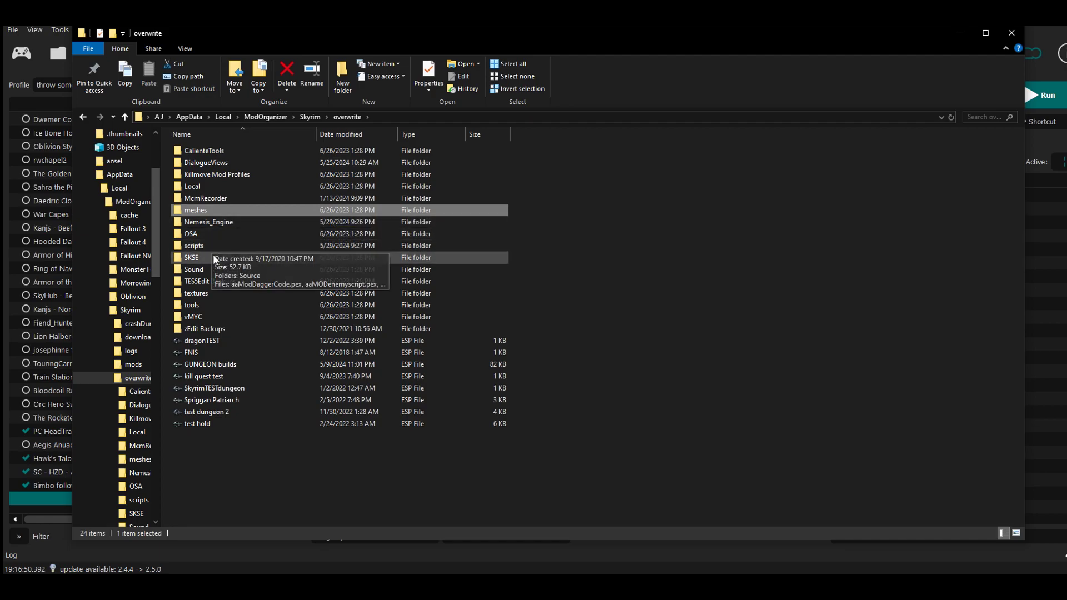
pyautogui.doubleClick(214, 258)
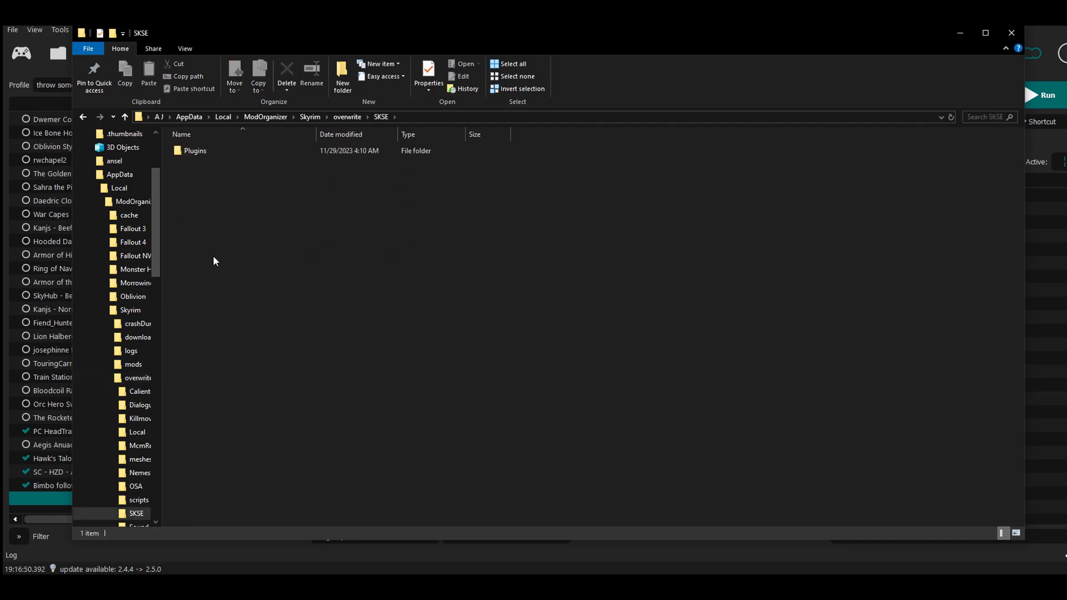
pyautogui.doubleClick(200, 152)
pyautogui.doubleClick(198, 174)
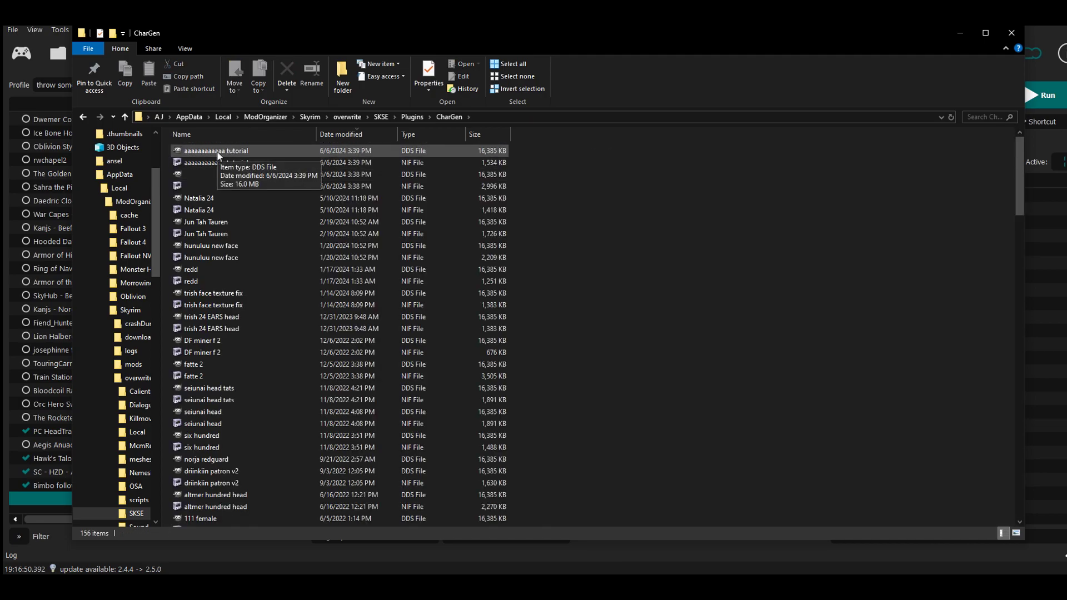
pyautogui.rightClick(220, 154)
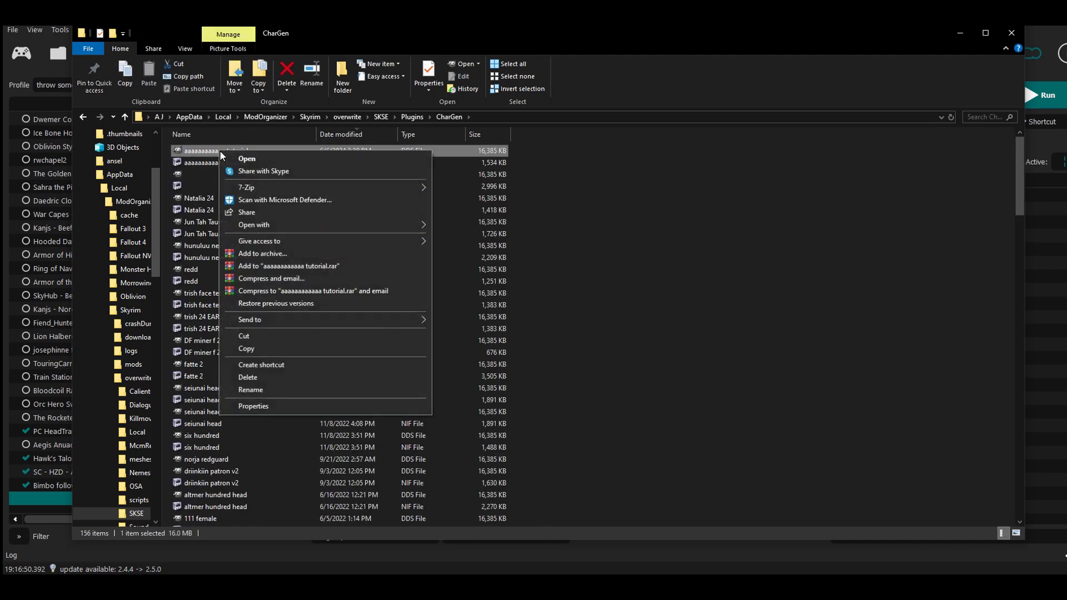
pyautogui.click(261, 350)
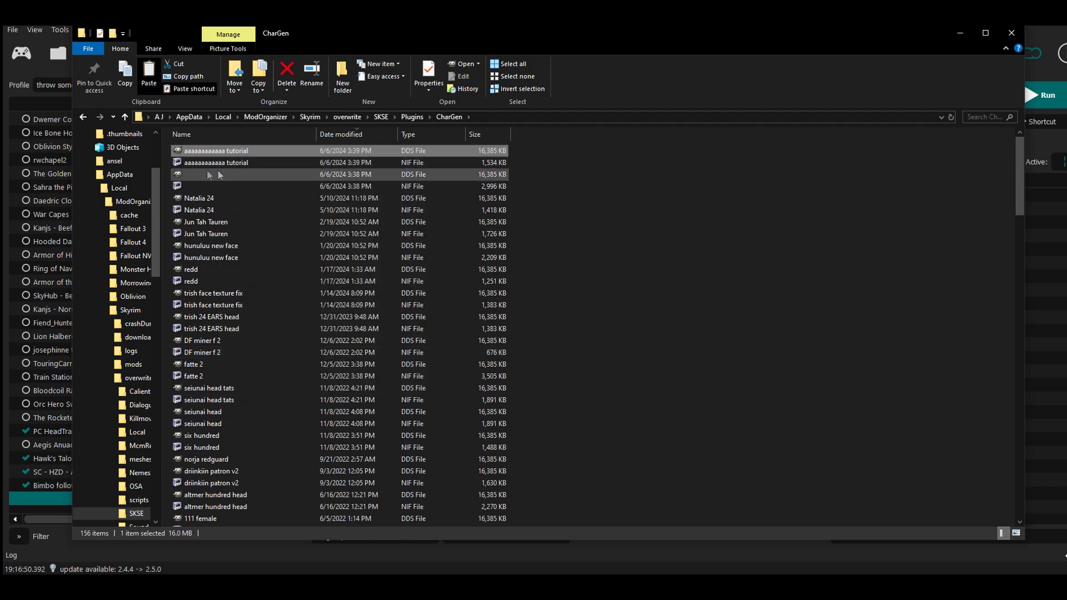
# - Paste the copied texture into overwrite\textures\actors\character\FaceGenData\FaceTint\Bimbo Follower.esp
pyautogui.click(309, 118)
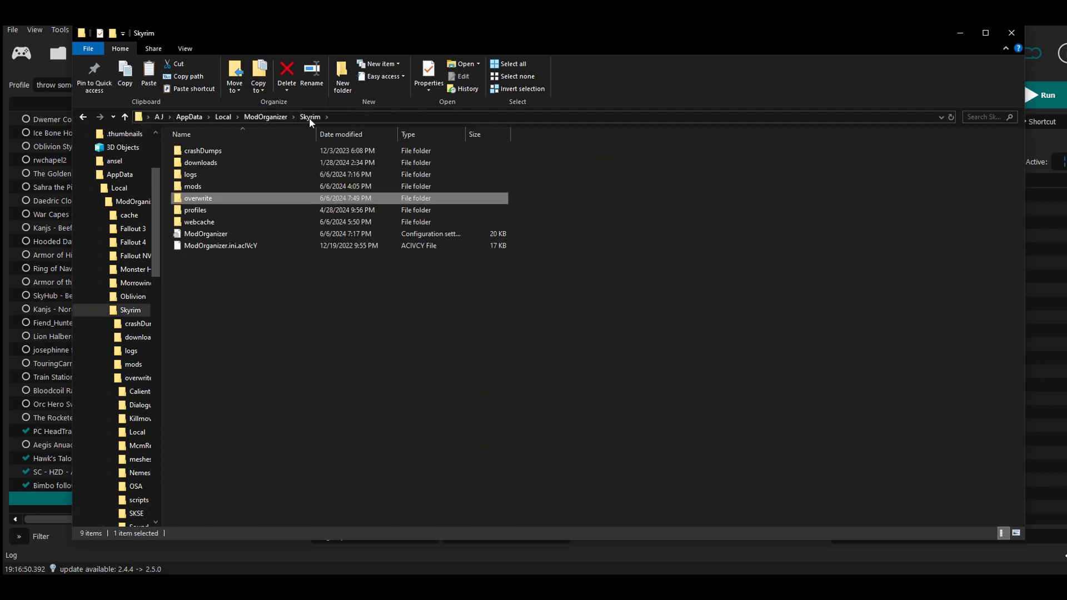
pyautogui.doubleClick(239, 204)
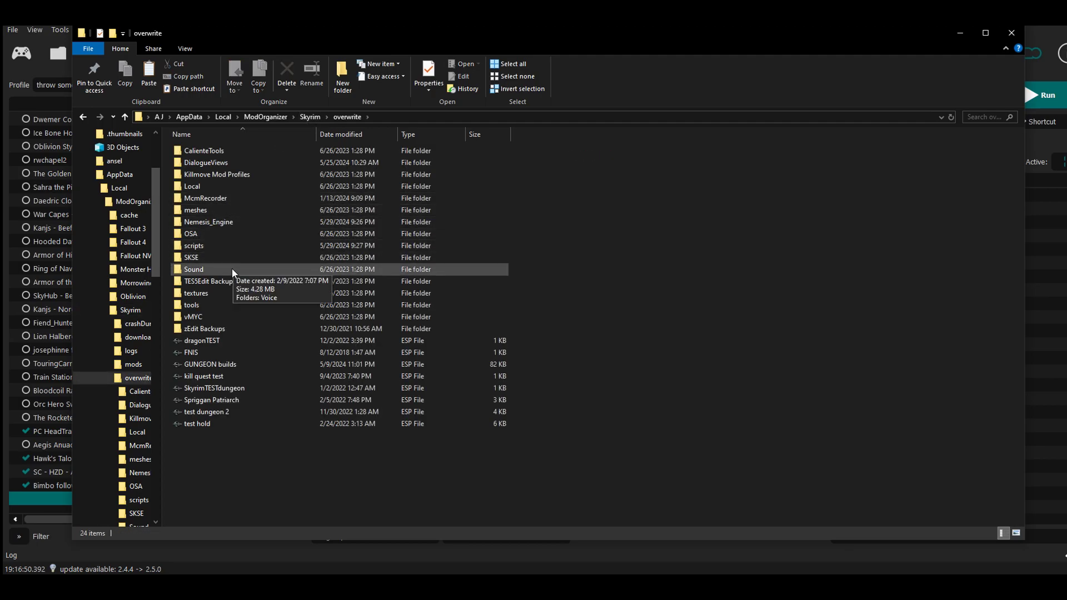
pyautogui.doubleClick(232, 294)
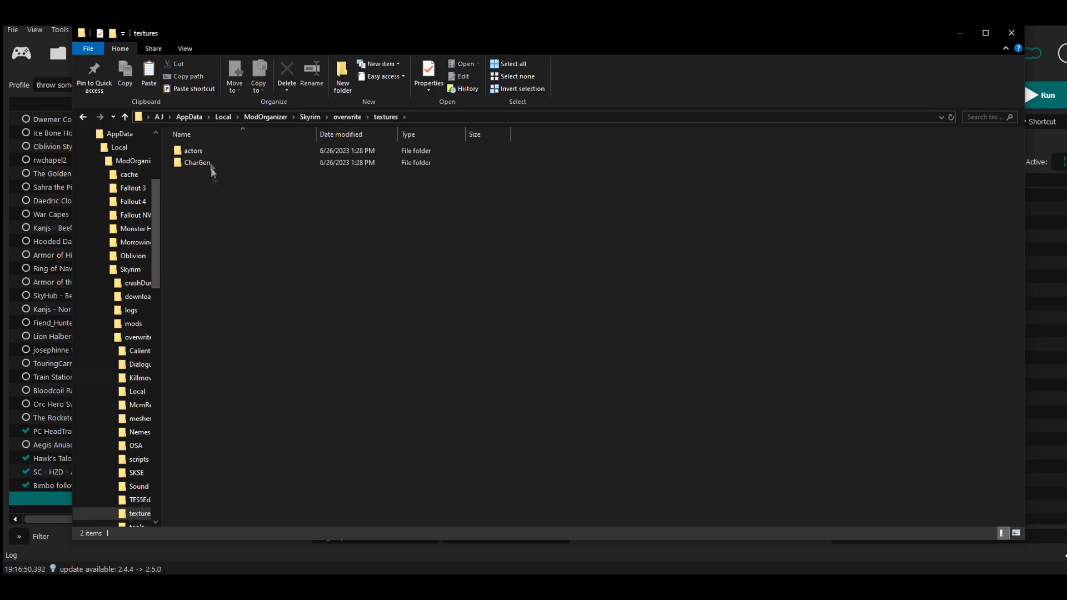
pyautogui.doubleClick(203, 151)
pyautogui.click(205, 154)
pyautogui.doubleClick(205, 153)
pyautogui.doubleClick(205, 152)
pyautogui.doubleClick(203, 152)
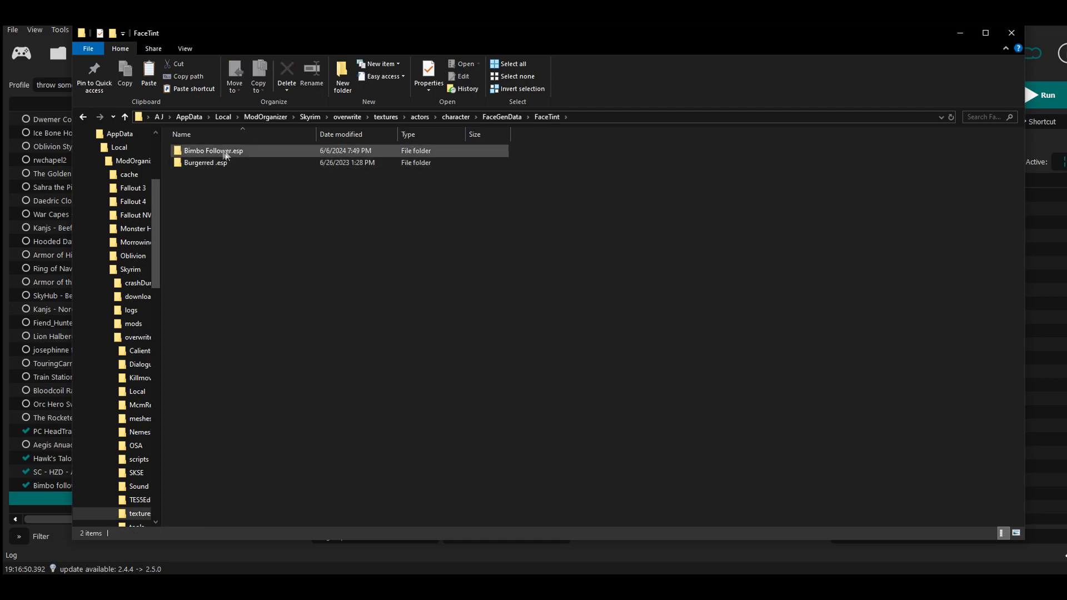
pyautogui.doubleClick(226, 151)
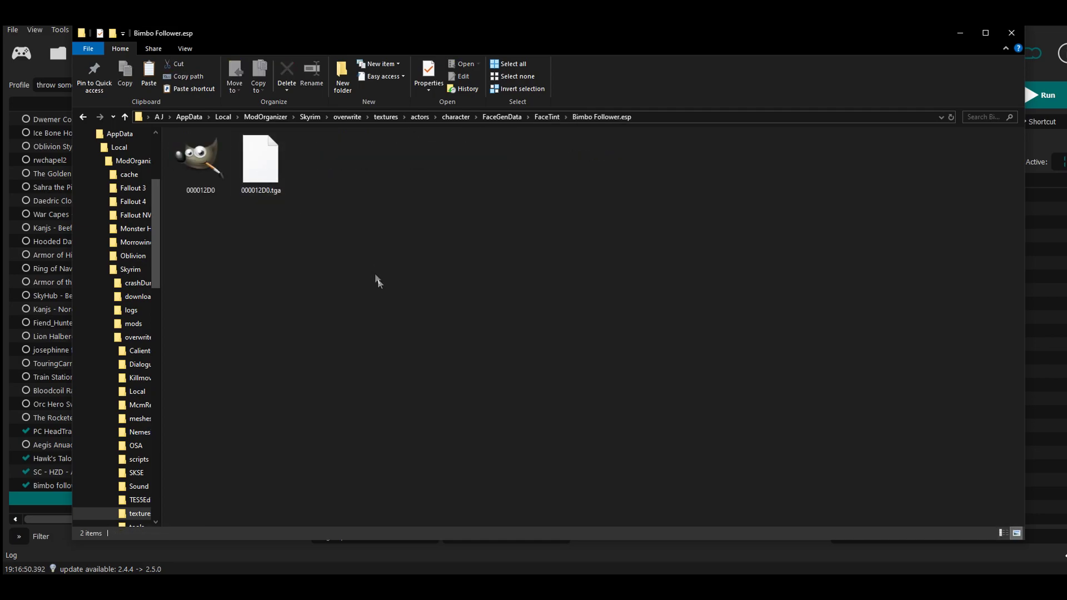
pyautogui.rightClick(345, 323)
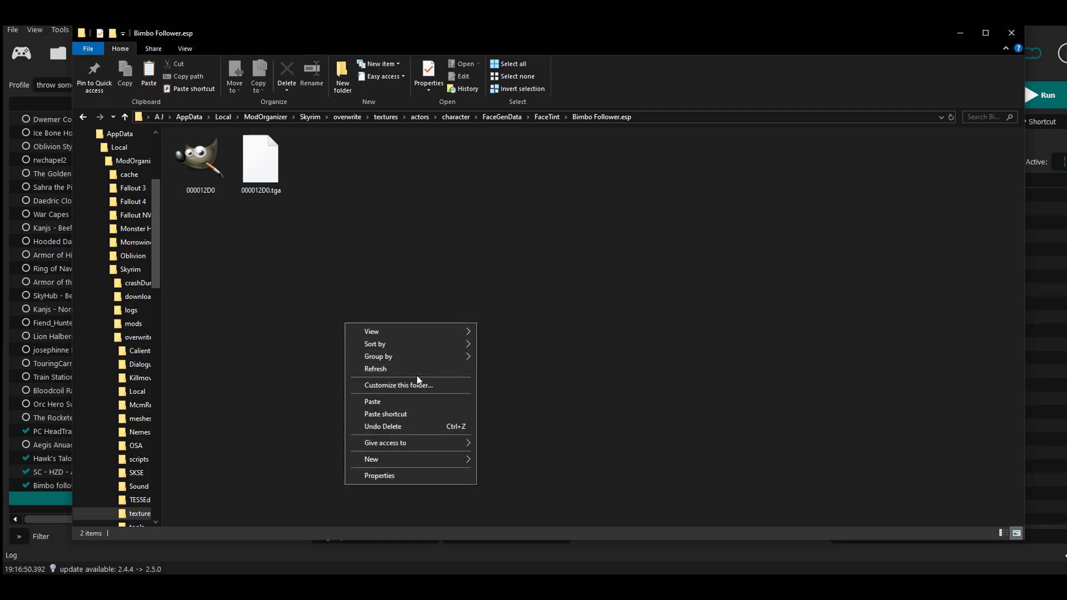
pyautogui.click(387, 400)
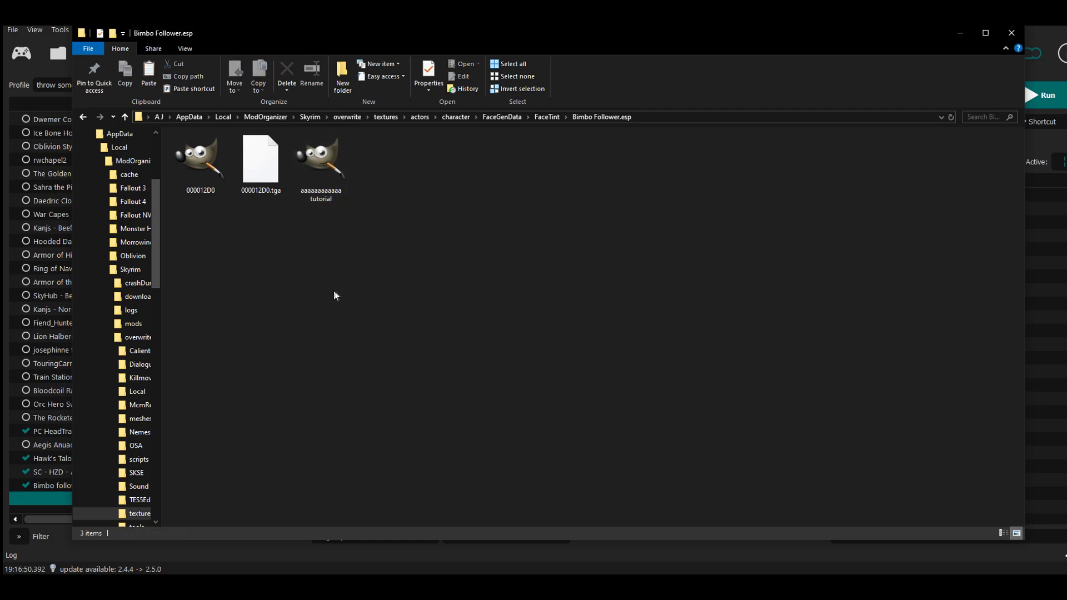
# - Copy the name 000012D0 from the original face tint texture and delete both the DDS and TGA files with that name
pyautogui.rightClick(191, 169)
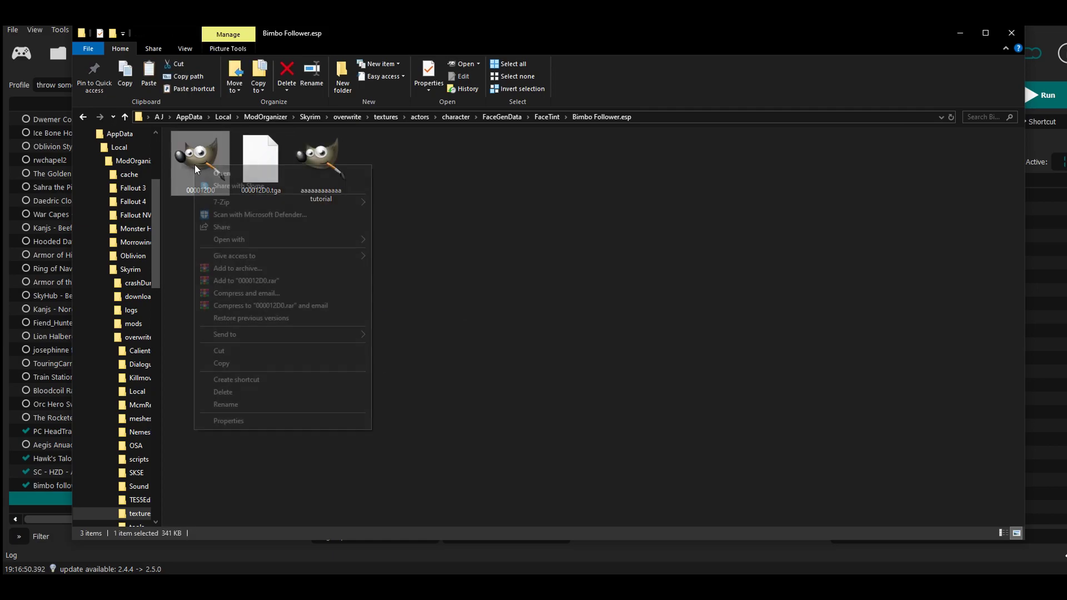
pyautogui.click(226, 403)
pyautogui.rightClick(201, 190)
pyautogui.click(224, 228)
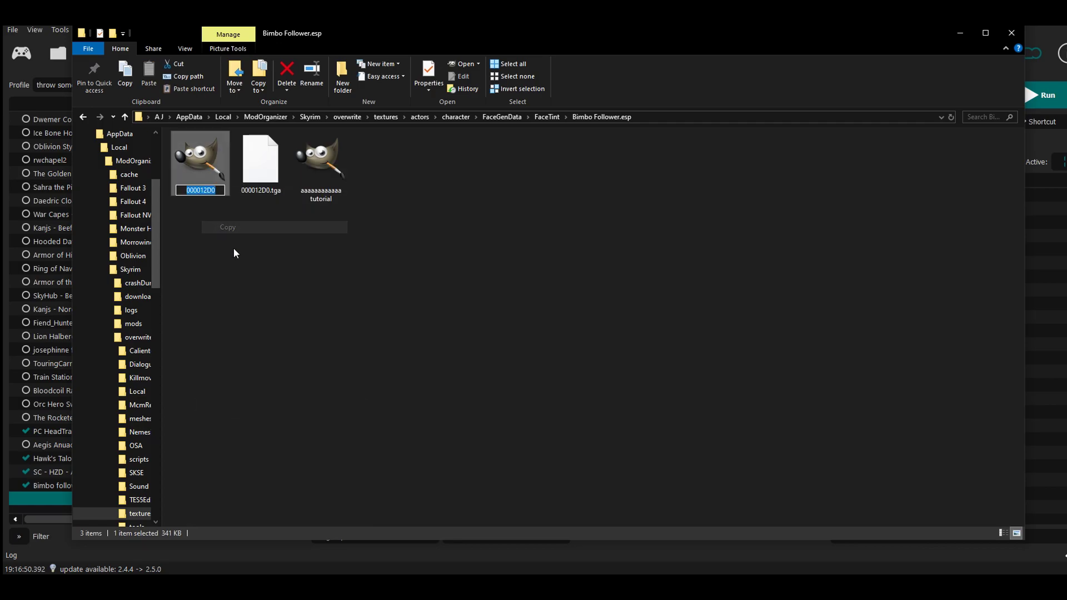
pyautogui.click(233, 248)
pyautogui.moveTo(210, 233); pyautogui.dragTo(253, 155)
pyautogui.rightClick(255, 171)
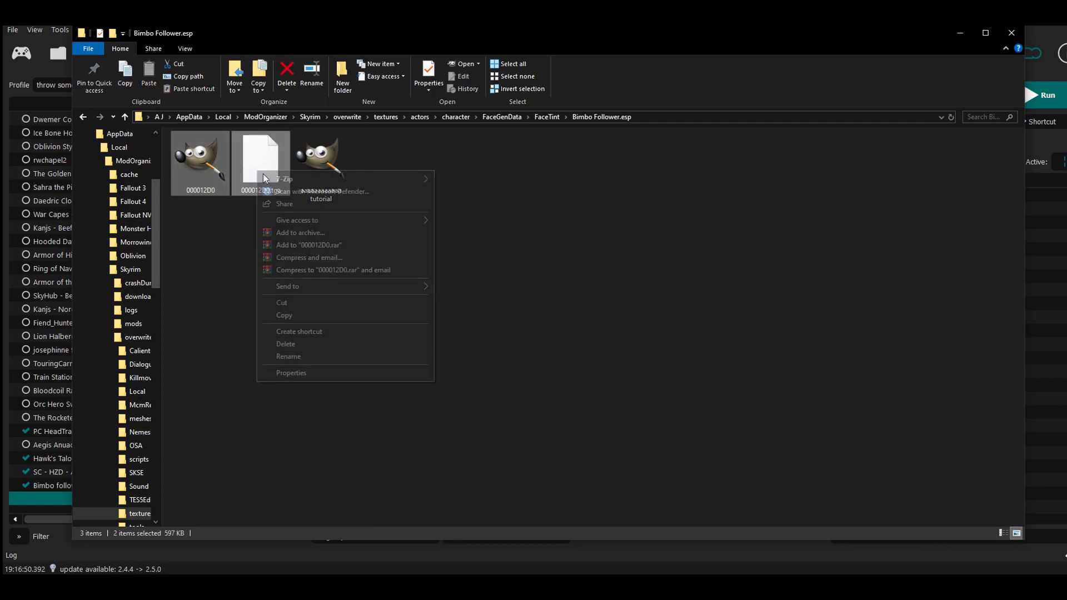
pyautogui.click(286, 343)
# - Rename the pasted tutorial texture to 000012D0 using the copied name
pyautogui.rightClick(205, 180)
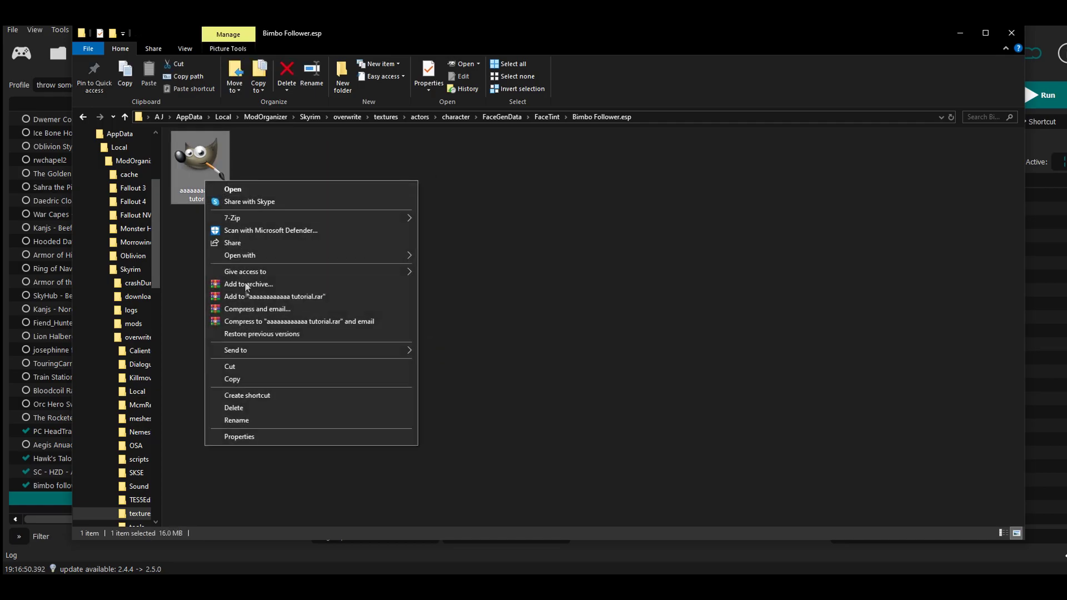
pyautogui.click(236, 421)
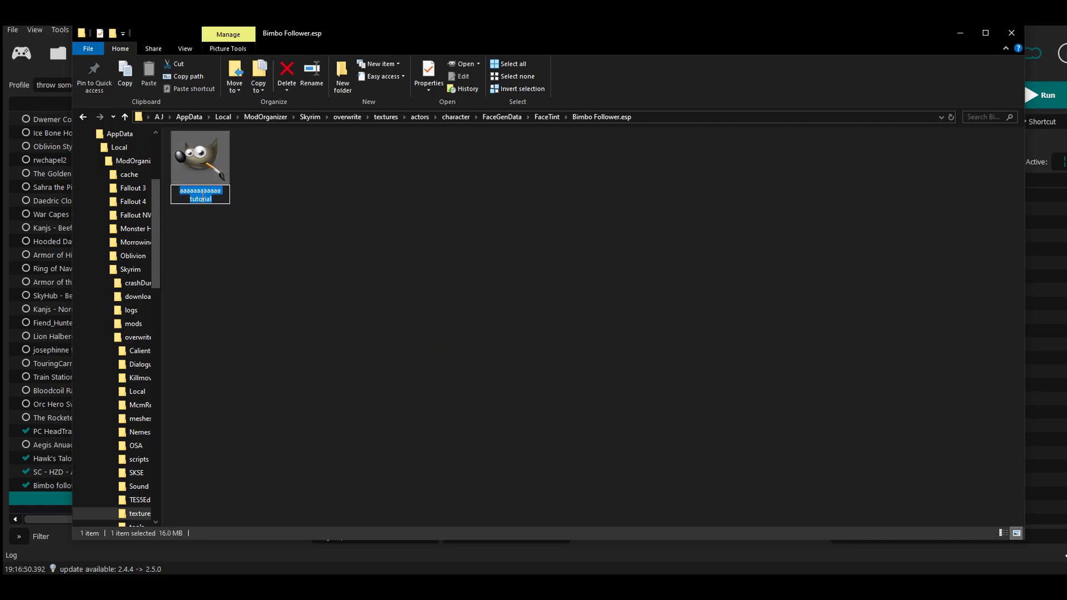
pyautogui.rightClick(202, 198)
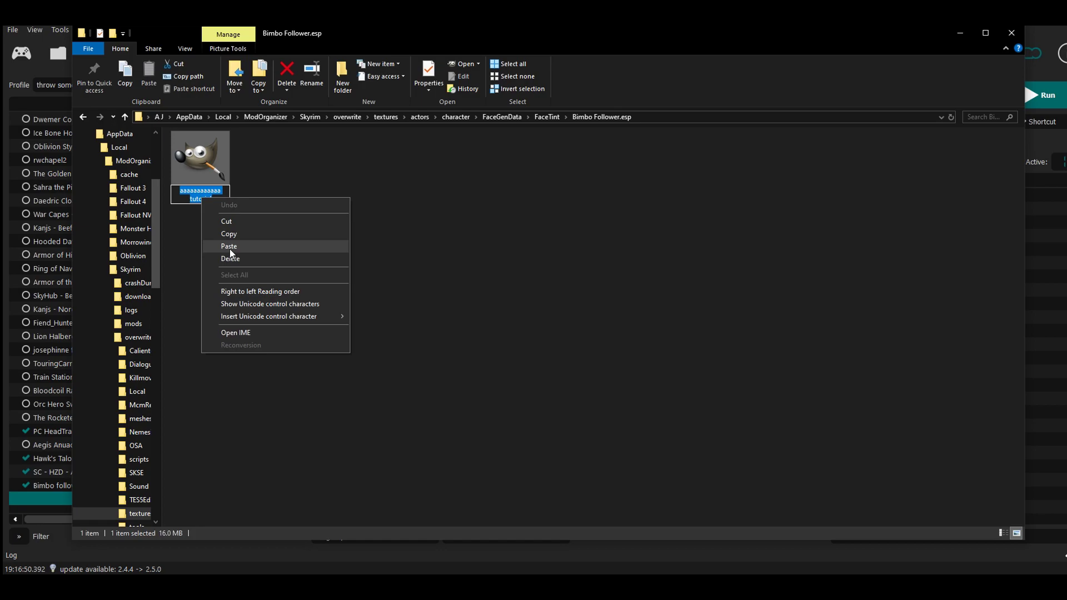
pyautogui.click(229, 246)
pyautogui.click(278, 226)
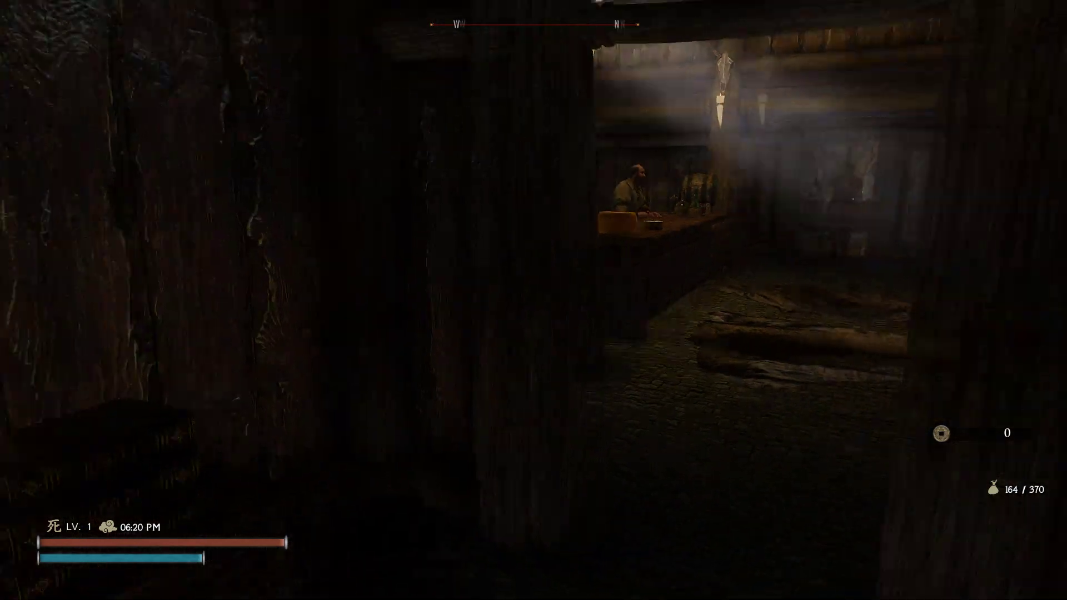
# - Switch to Skyrim and walk through the inn to the table where Bimbo sits to inspect her face
pyautogui.press('w')
pyautogui.press('w')
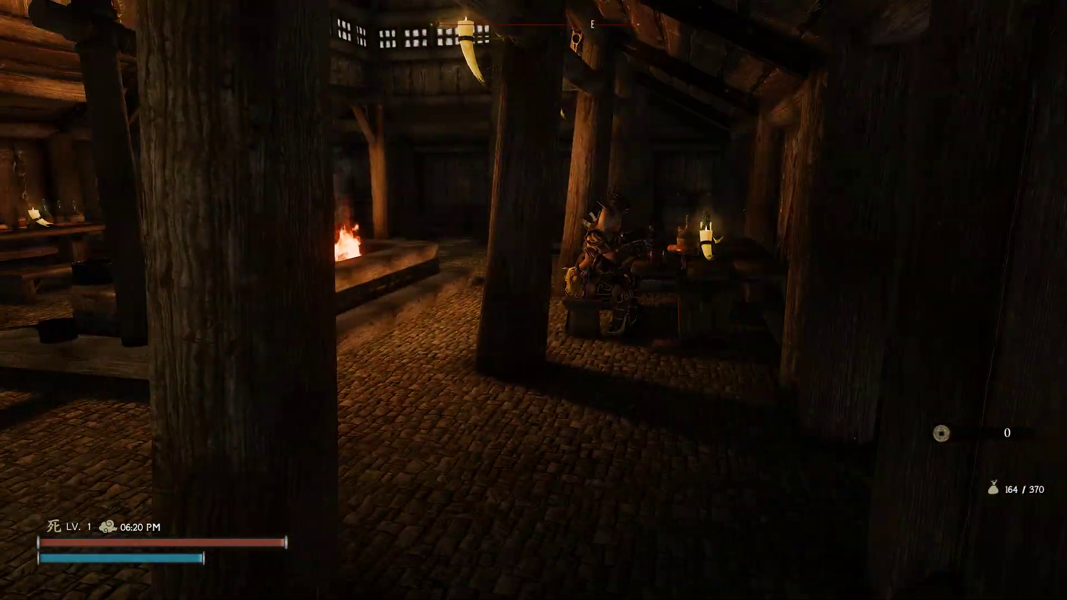
pyautogui.press('w')
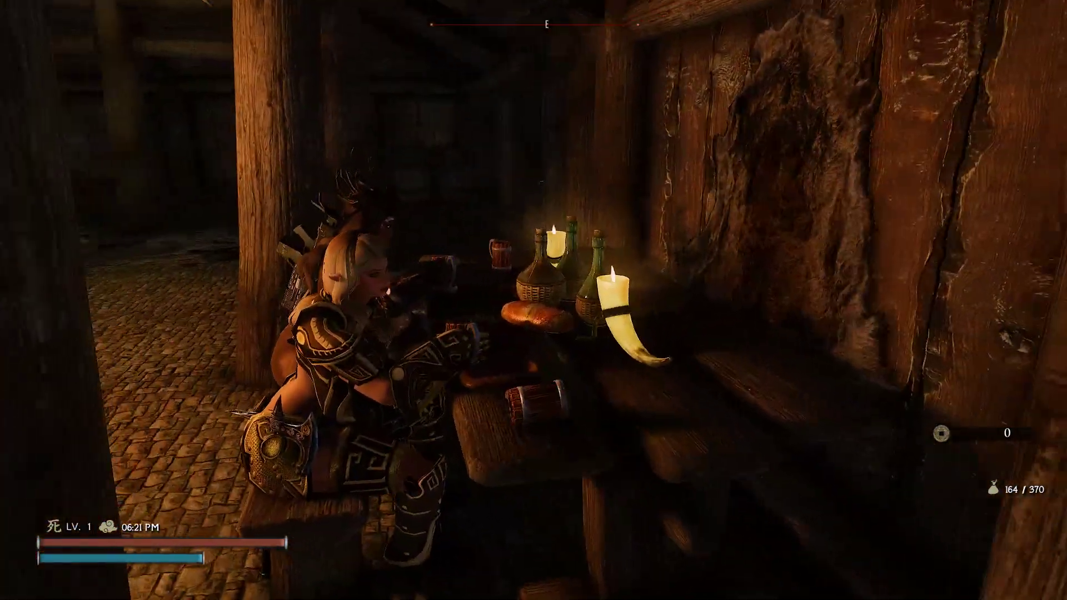
pyautogui.press('w')
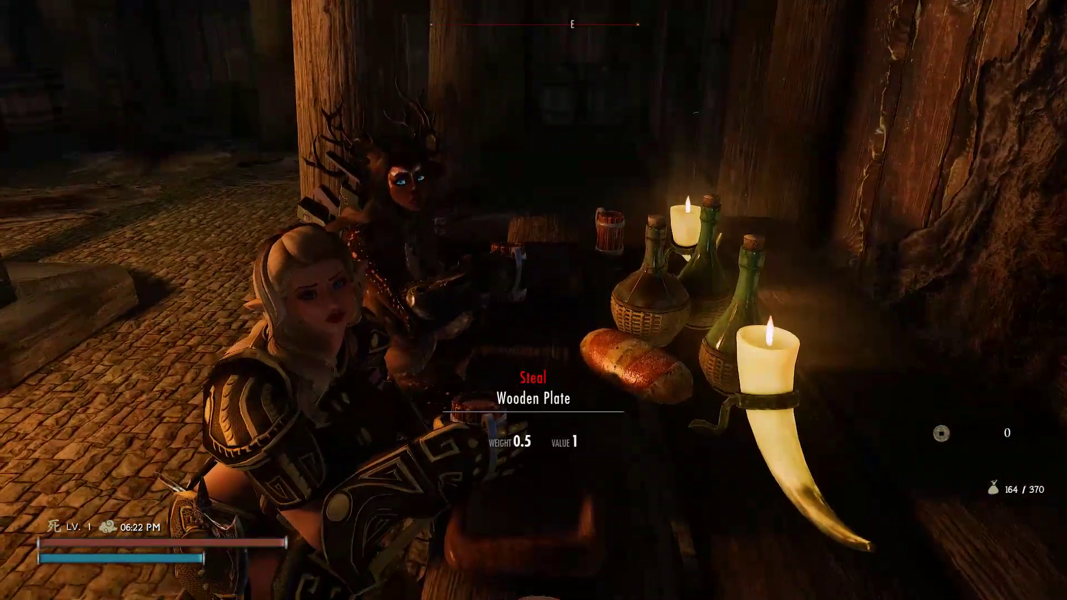
pyautogui.press('a')
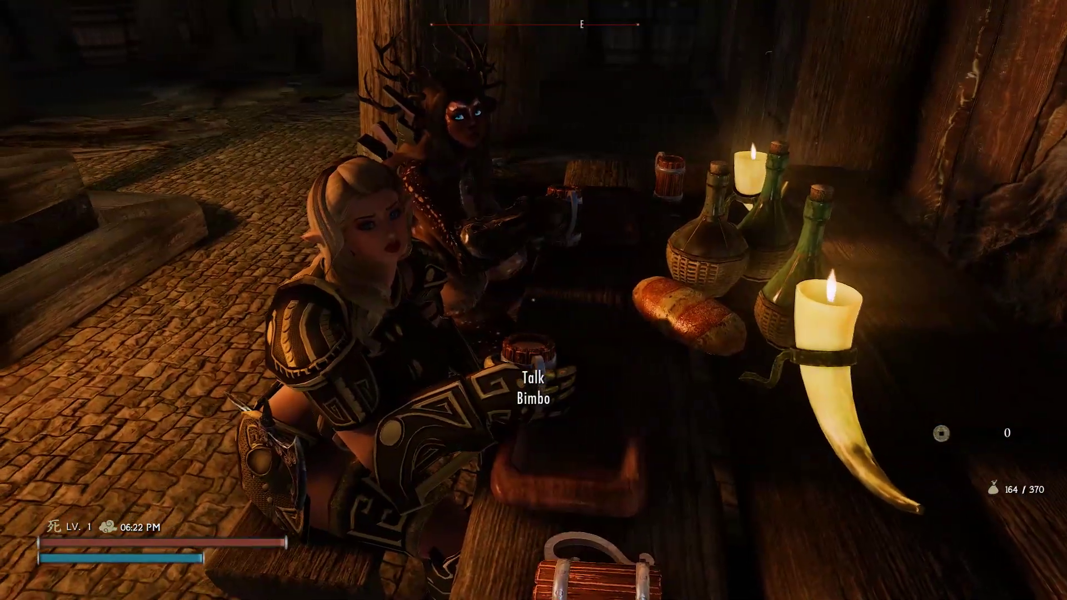
# - Look through the Powers and Illusion spells, equip the face light spell and cast it on Bimbo
pyautogui.press('Tab')
pyautogui.press('Tab')
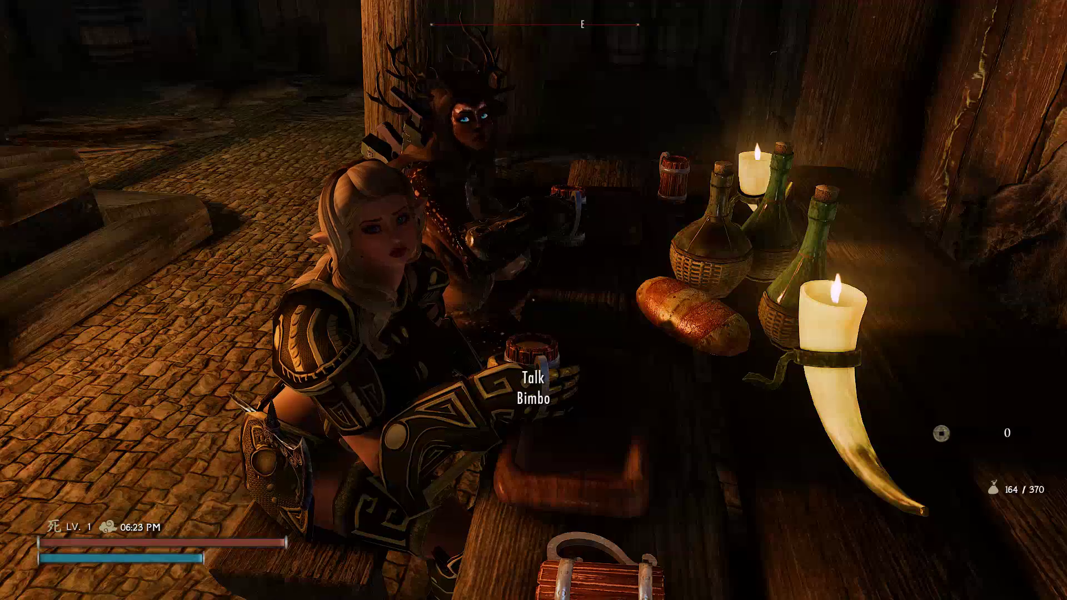
pyautogui.press('Tab')
pyautogui.press('Left')
pyautogui.press('Return')
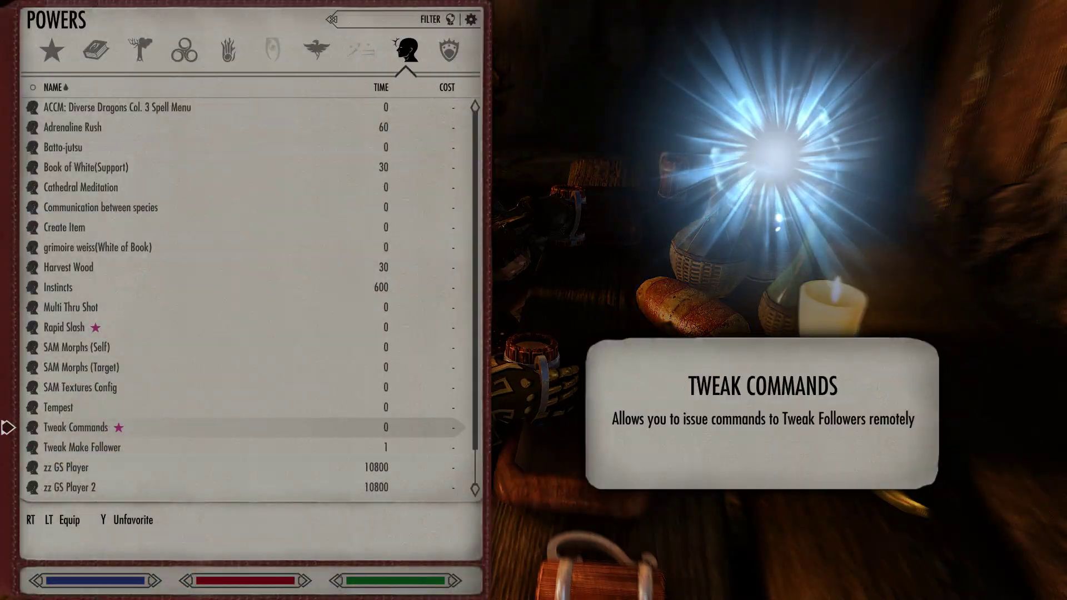
pyautogui.press('Right')
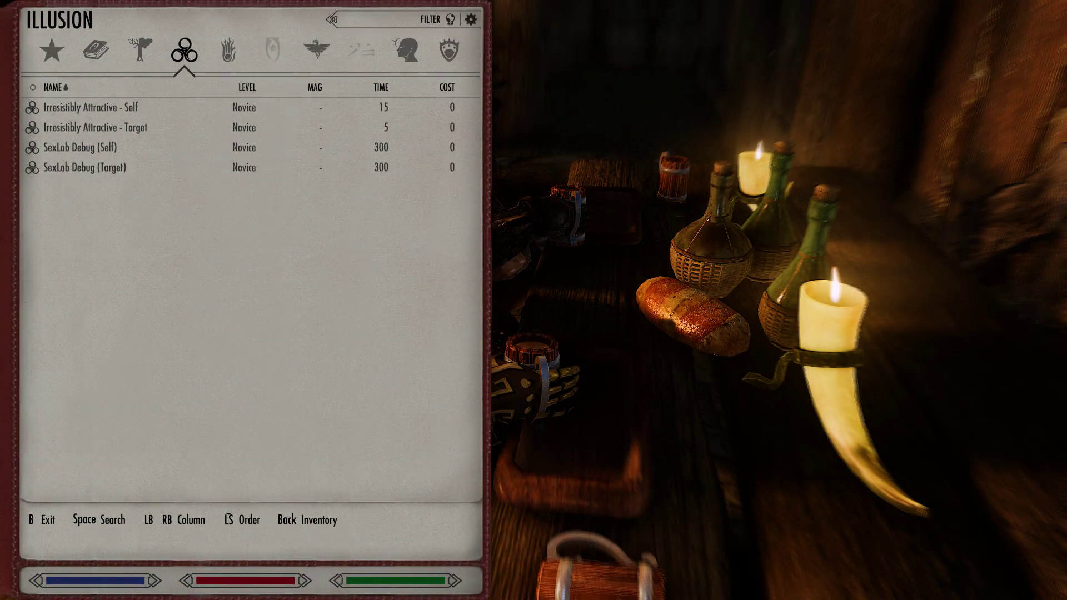
pyautogui.press('Left')
pyautogui.press('Down')
pyautogui.press('Down')
pyautogui.press('Tab')
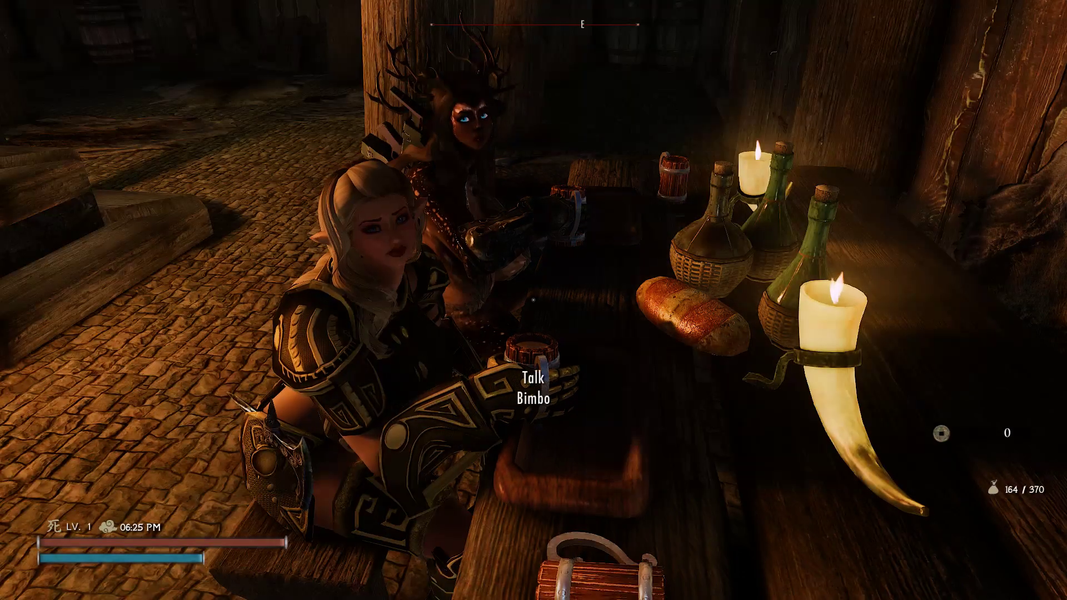
pyautogui.press('r')
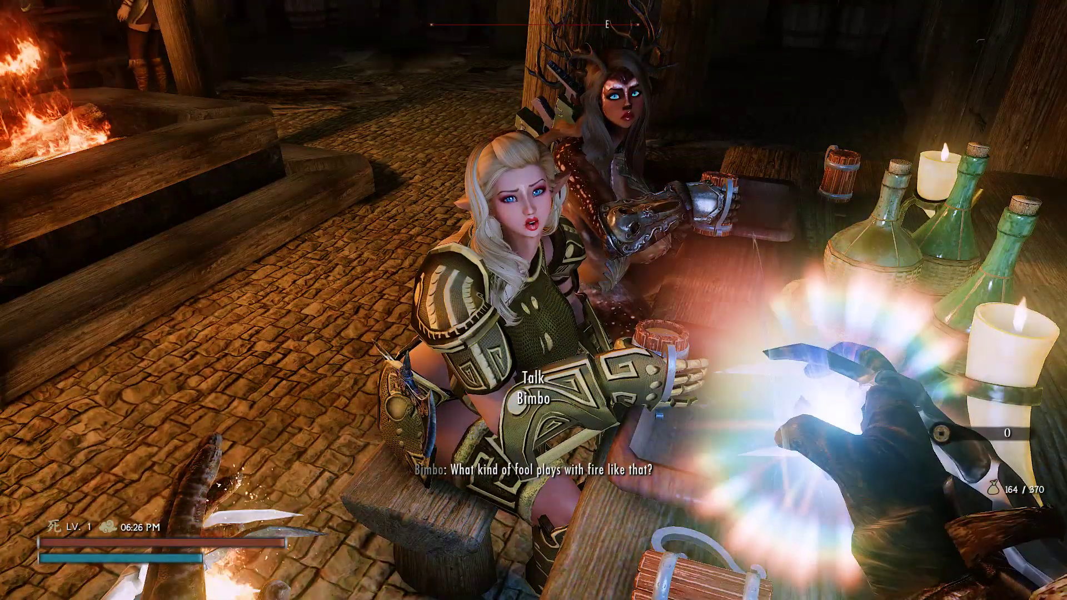
pyautogui.click(534, 300)
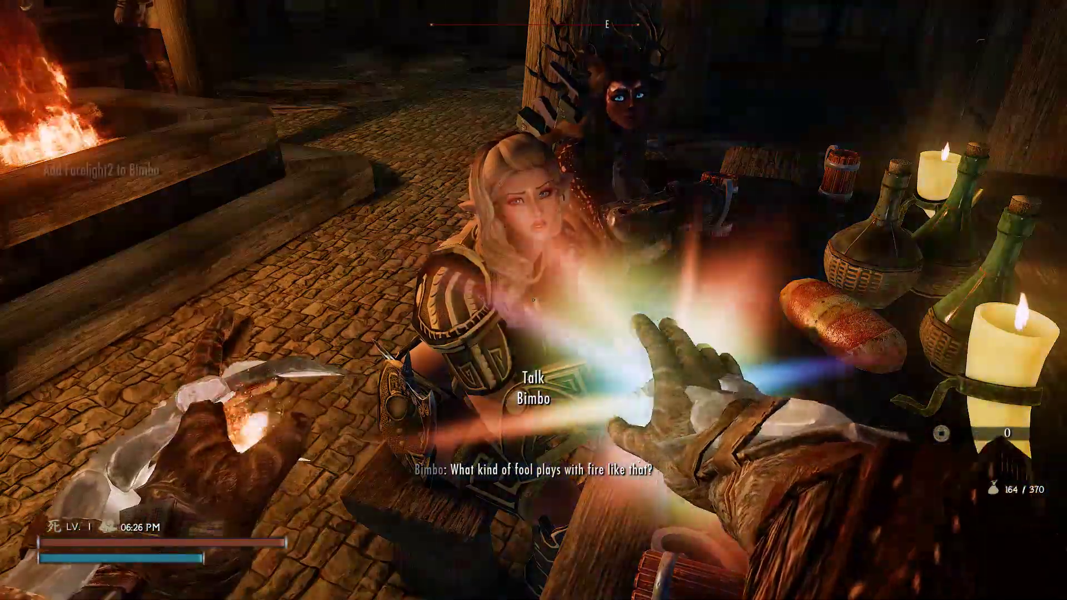
# - Put the spell away and talk to Bimbo to recruit her as a follower
pyautogui.press('r')
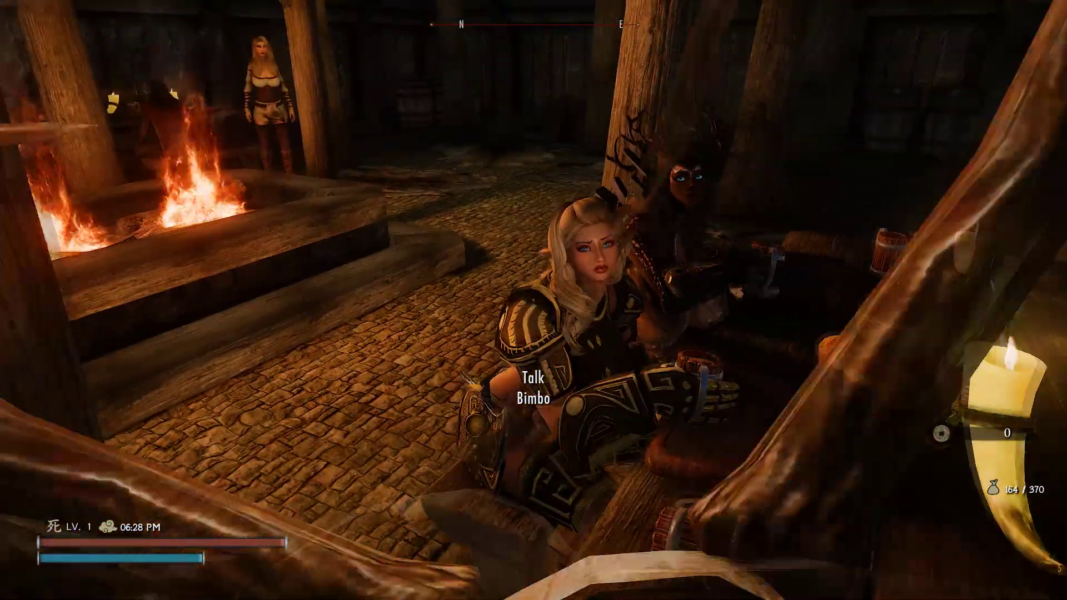
pyautogui.press('e')
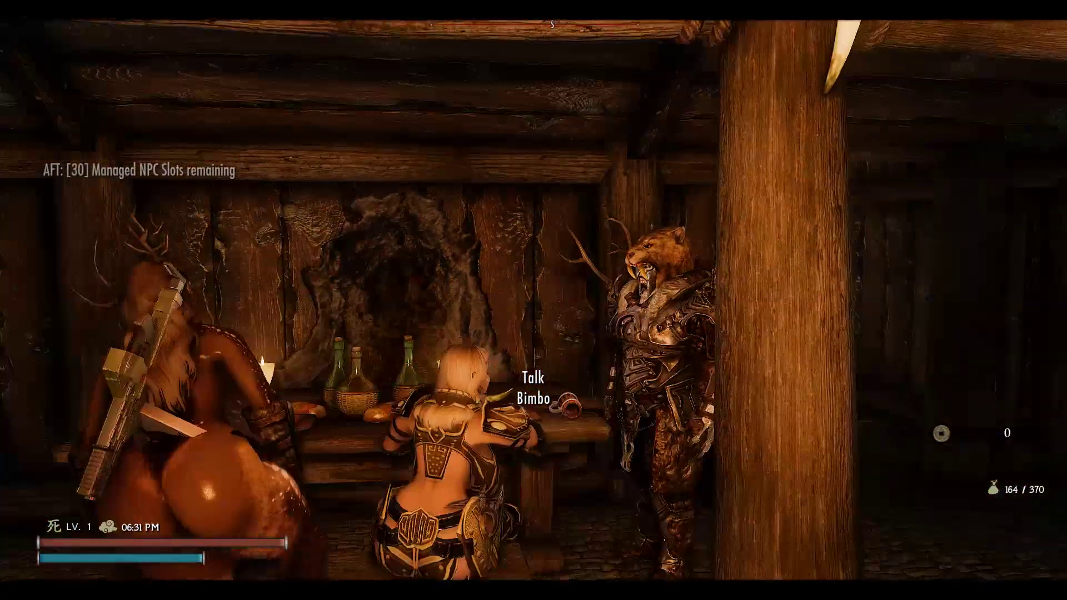
pyautogui.press('s')
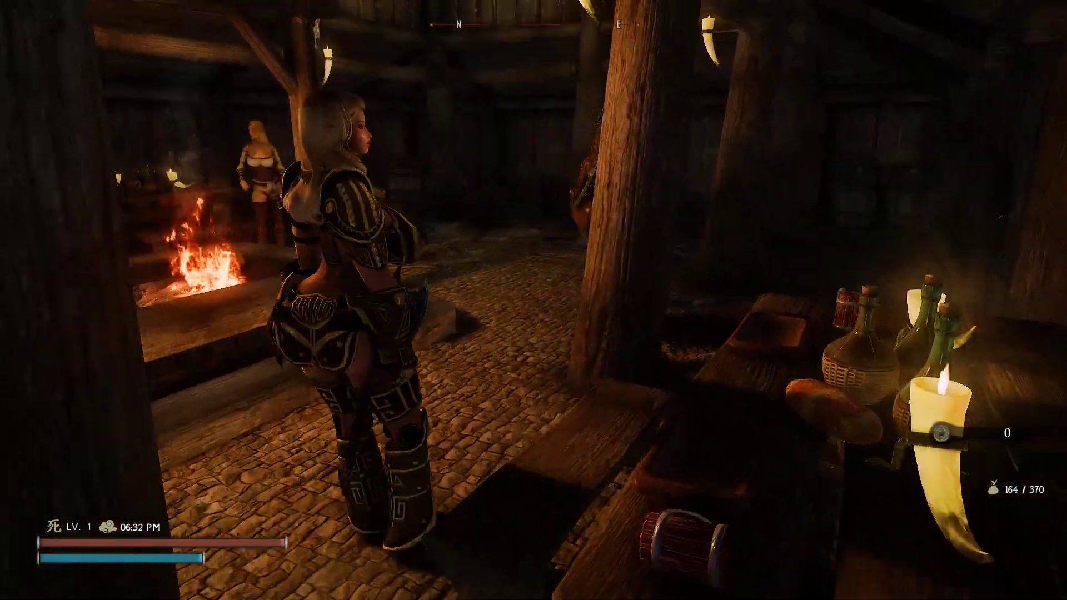
# - Follow Bimbo around the inn's fire pit and examine her head, hair and body as she walks
pyautogui.press('w')
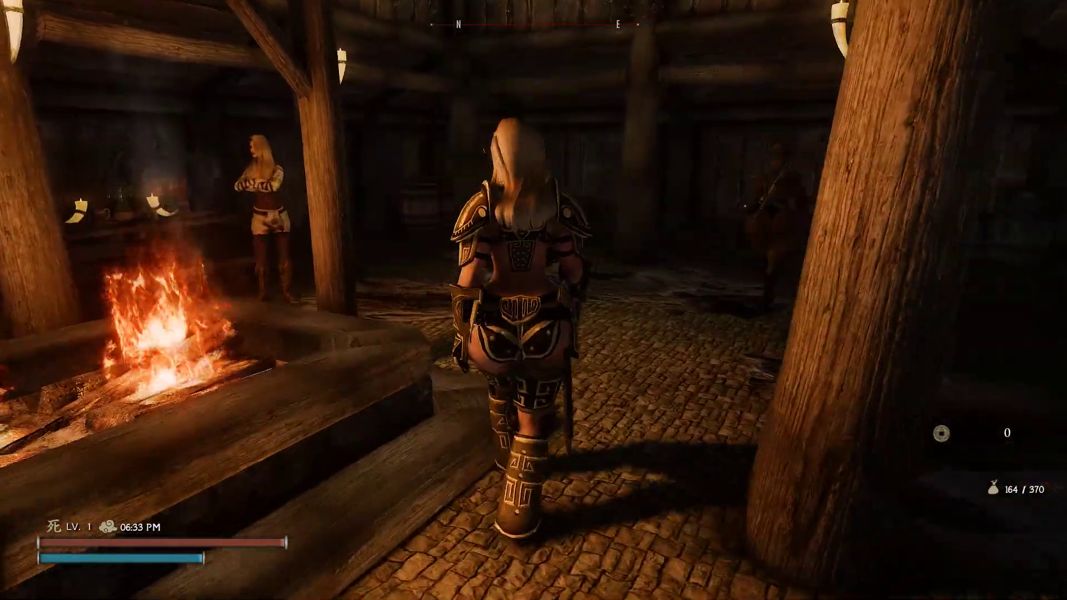
pyautogui.press('w')
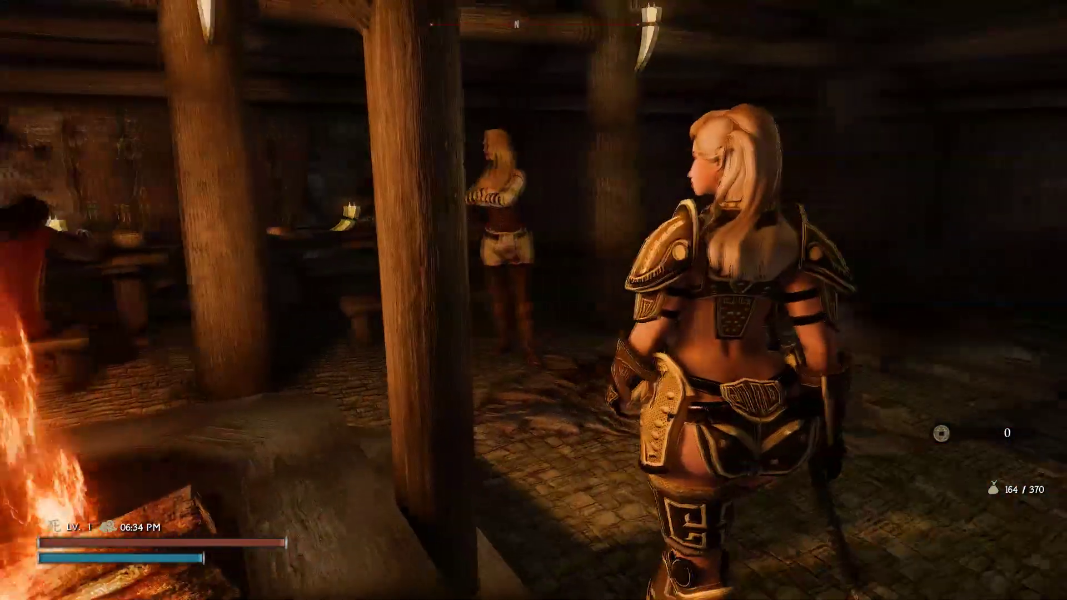
pyautogui.press('w')
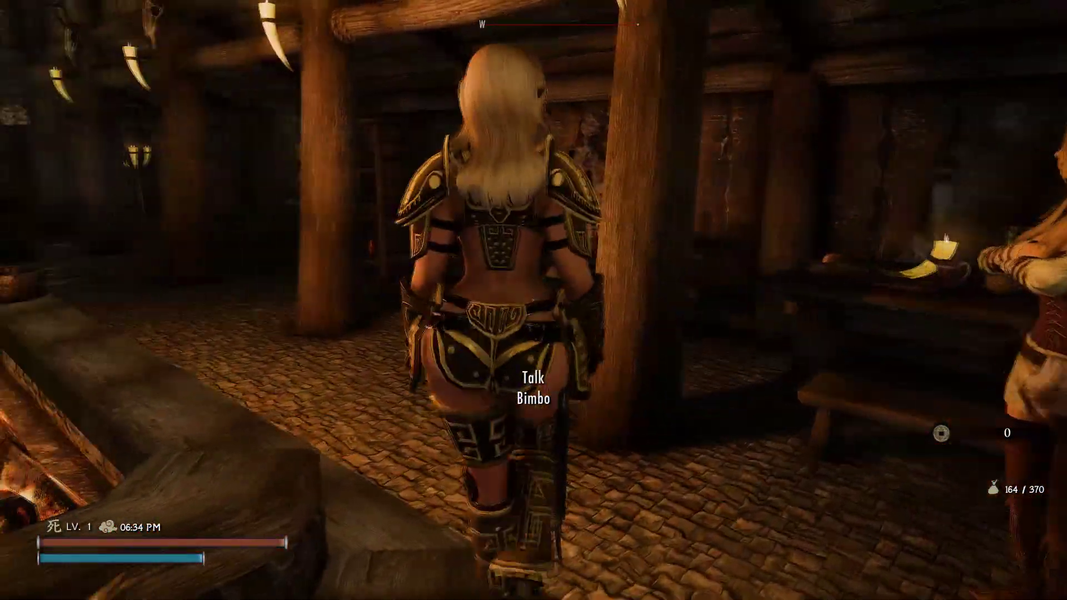
pyautogui.press('w')
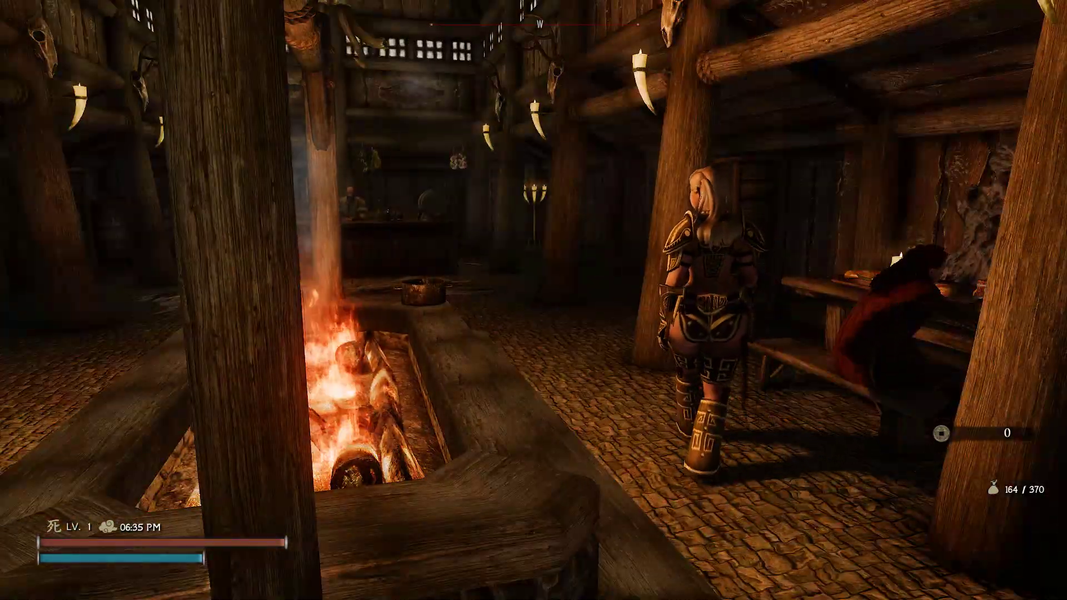
pyautogui.press('a')
pyautogui.press('a')
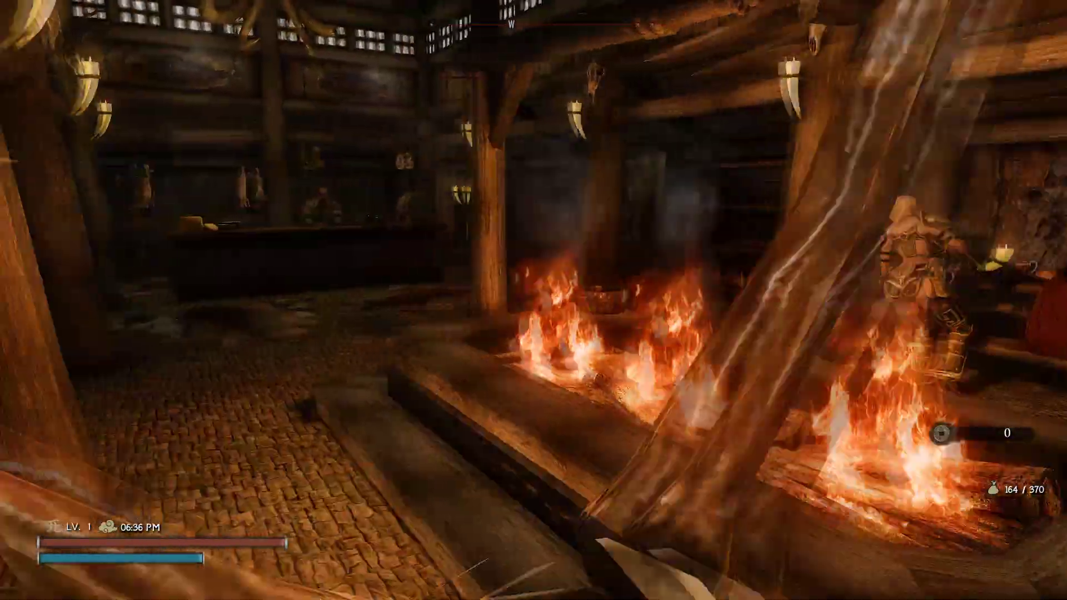